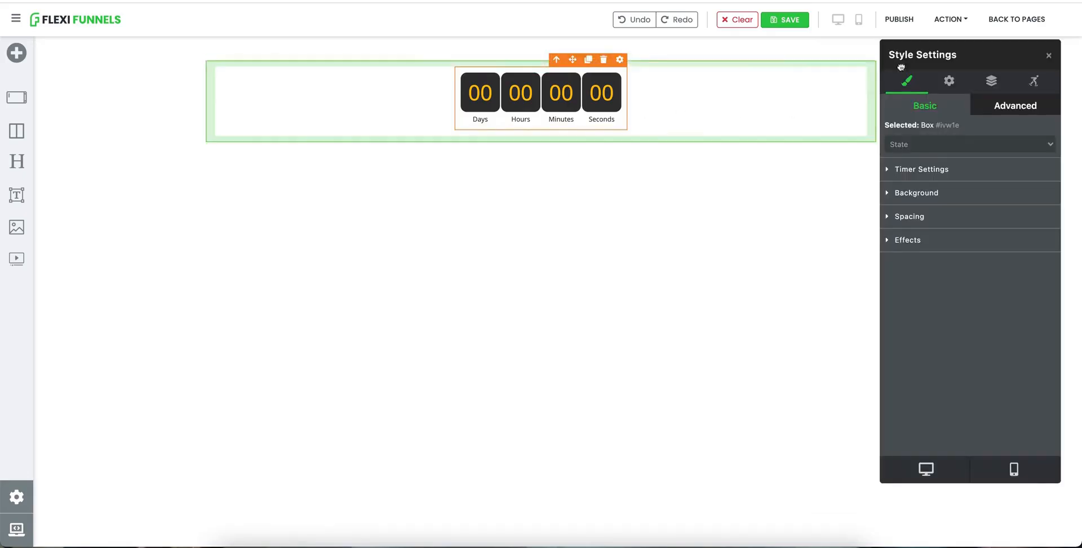
Step: Open the countdown timer's advanced settings and choose Countdown timer as the timer type
click(949, 82)
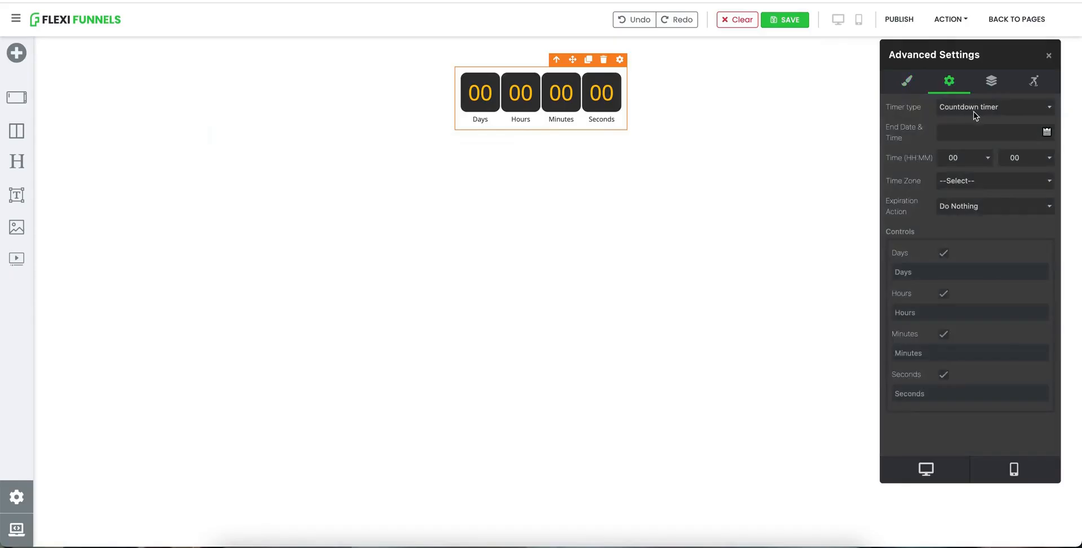
click(987, 109)
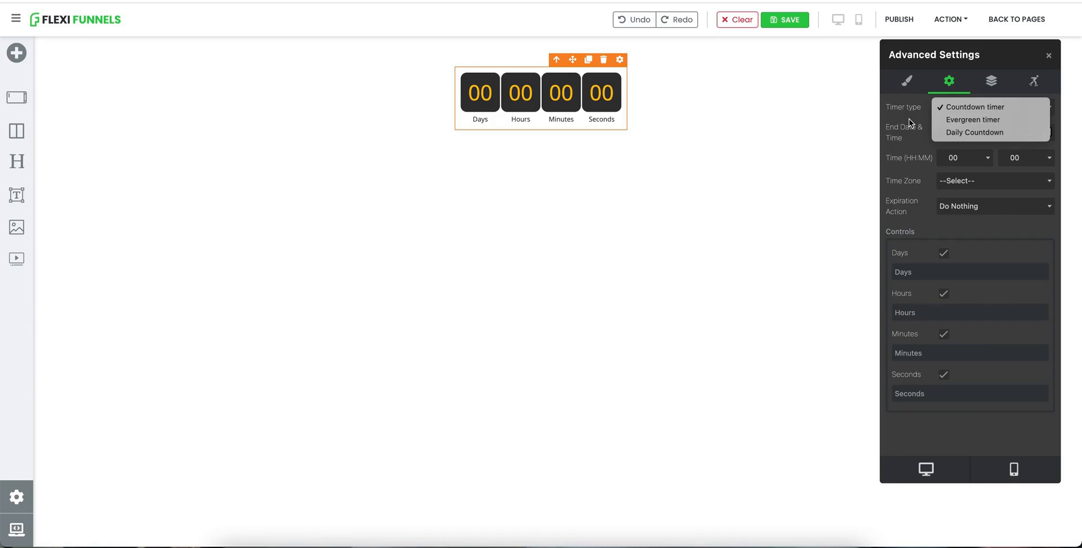
click(965, 108)
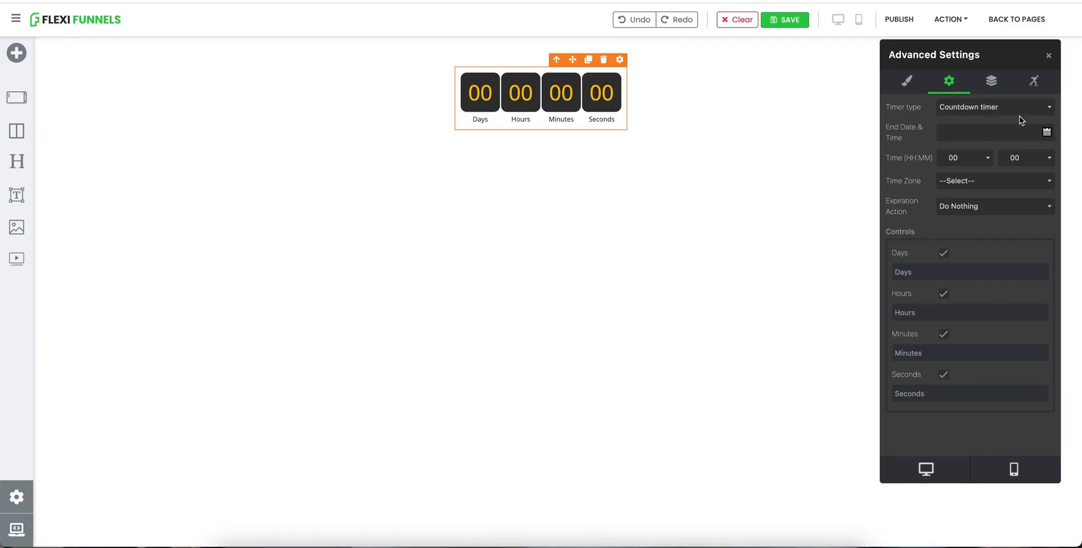
Step: Set the timer's end date to 2021-12-31 using the date picker
click(1047, 133)
click(1019, 105)
click(1020, 105)
click(1020, 105)
click(1020, 104)
click(1020, 105)
click(893, 105)
click(893, 107)
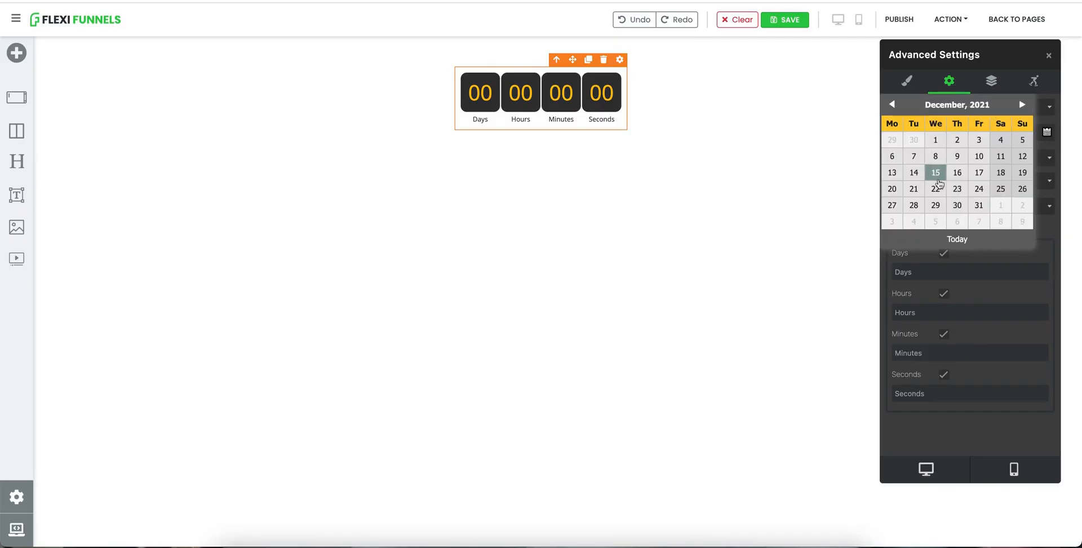
click(979, 205)
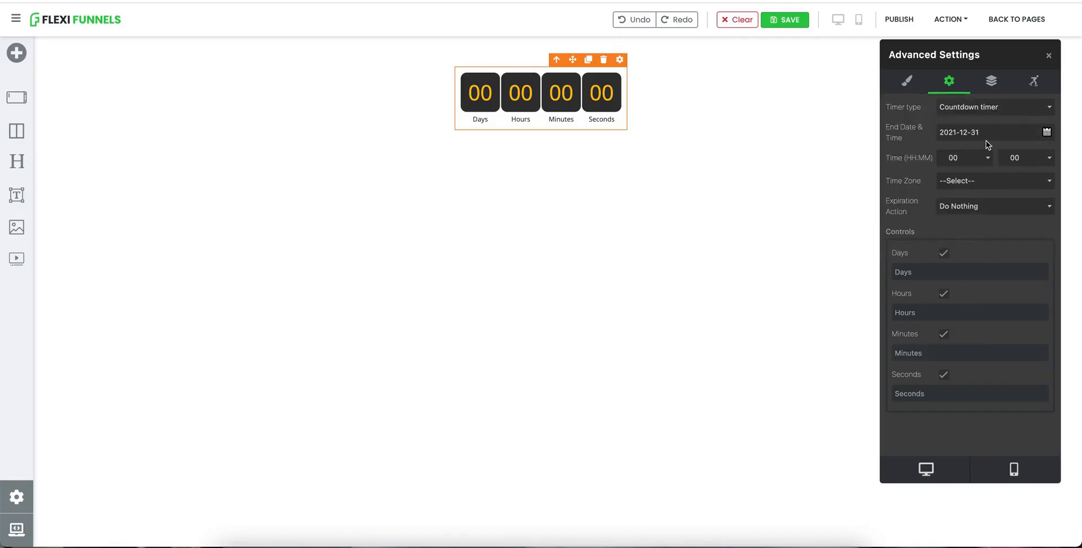
Step: Set the timer's end time to 23:59
click(969, 160)
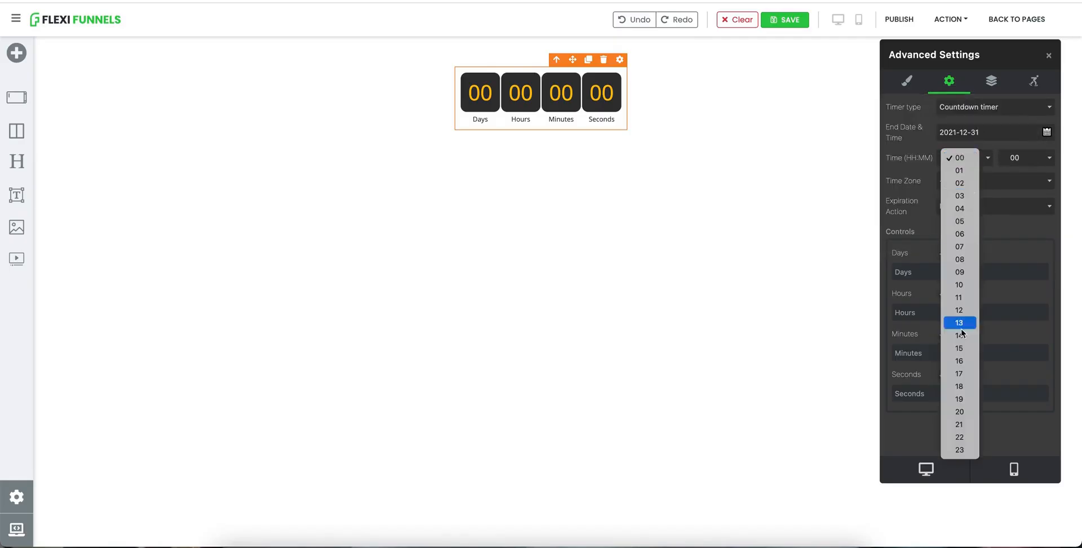
click(958, 449)
click(1030, 160)
scroll(1021, 518, down, 5)
click(1021, 525)
Step: Set the time zone to (GMT+05:30) Chennai, Kolkata, Mumbai, New Delhi
click(967, 189)
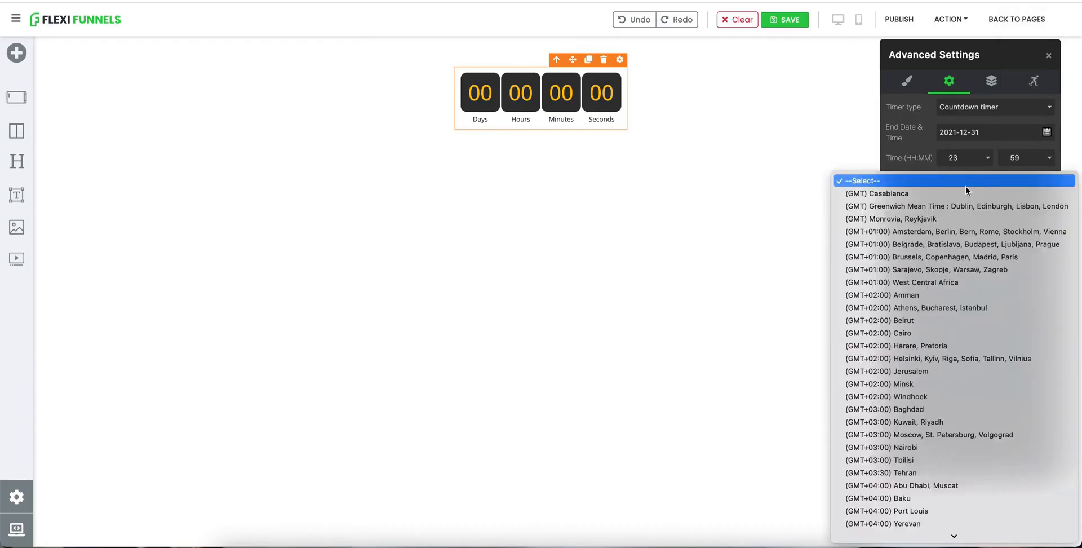
scroll(958, 361, down, 10)
scroll(958, 361, up, 4)
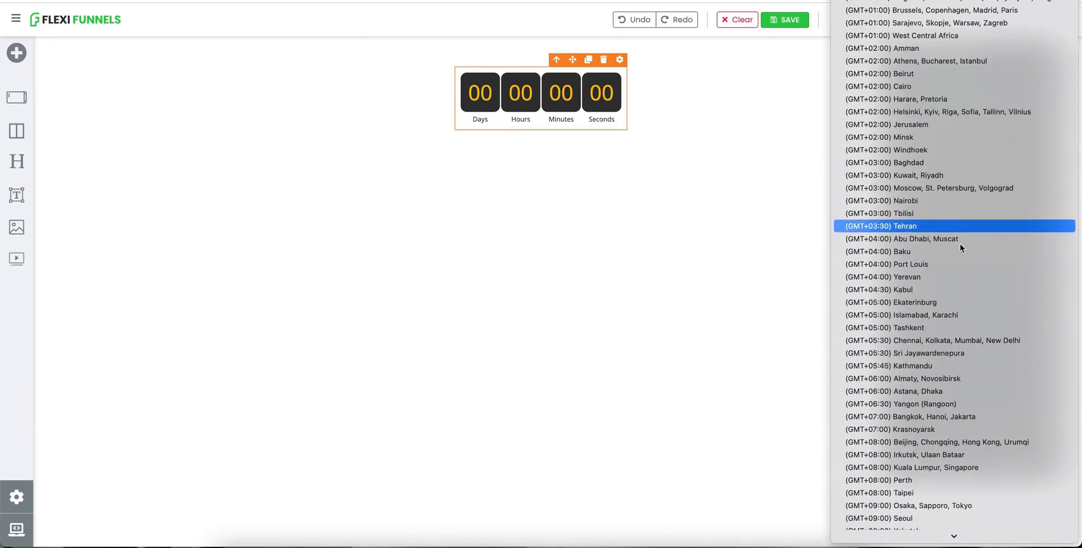
click(944, 340)
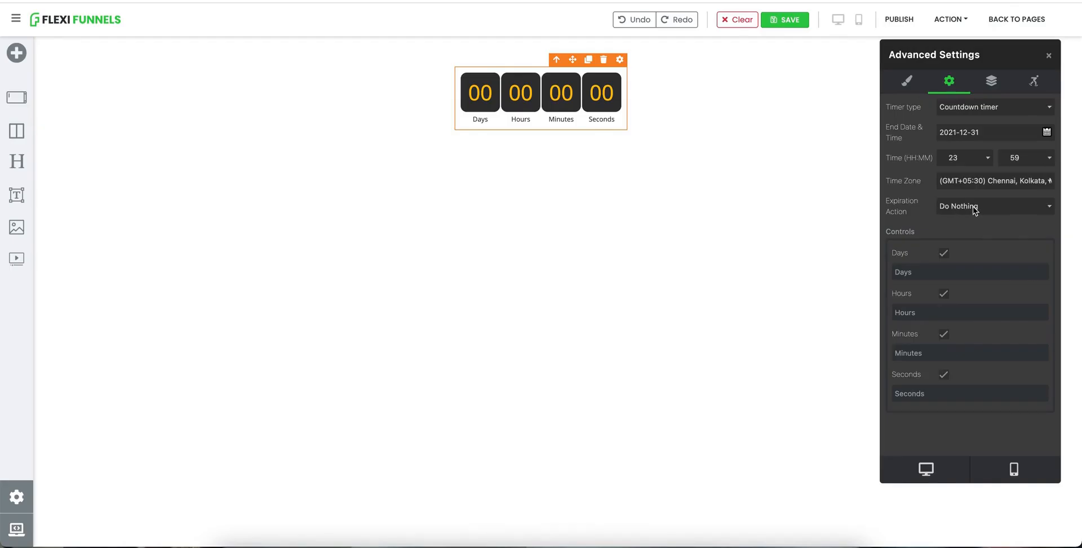
Step: Publish the page
click(897, 20)
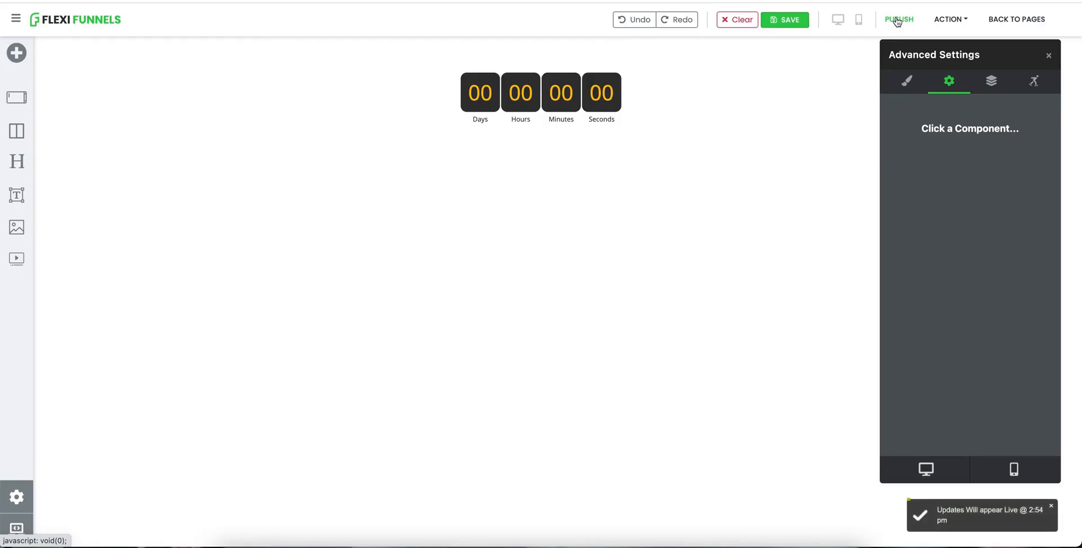
click(951, 19)
click(889, 54)
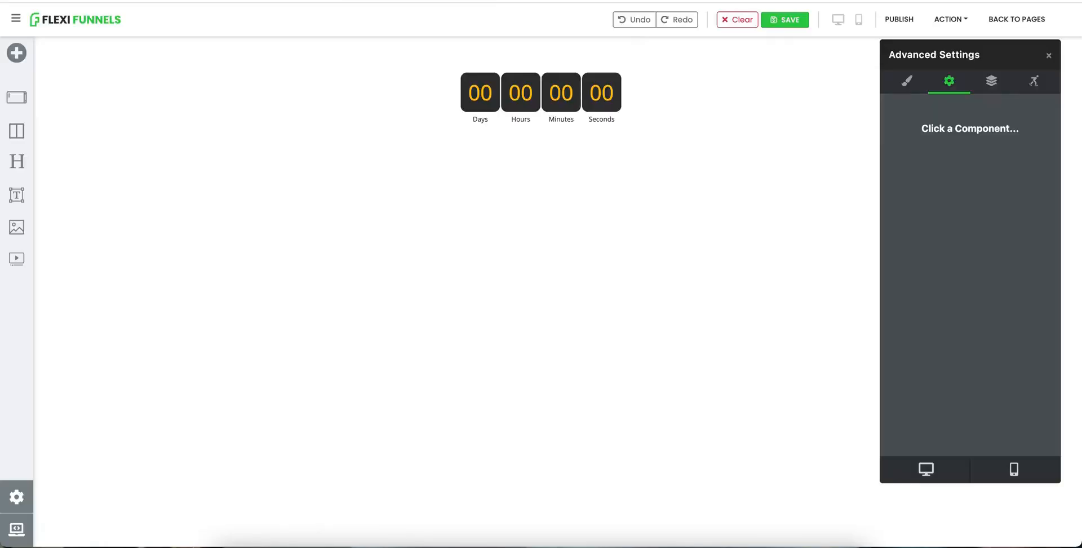
Step: Select the countdown timer and clone it
click(618, 110)
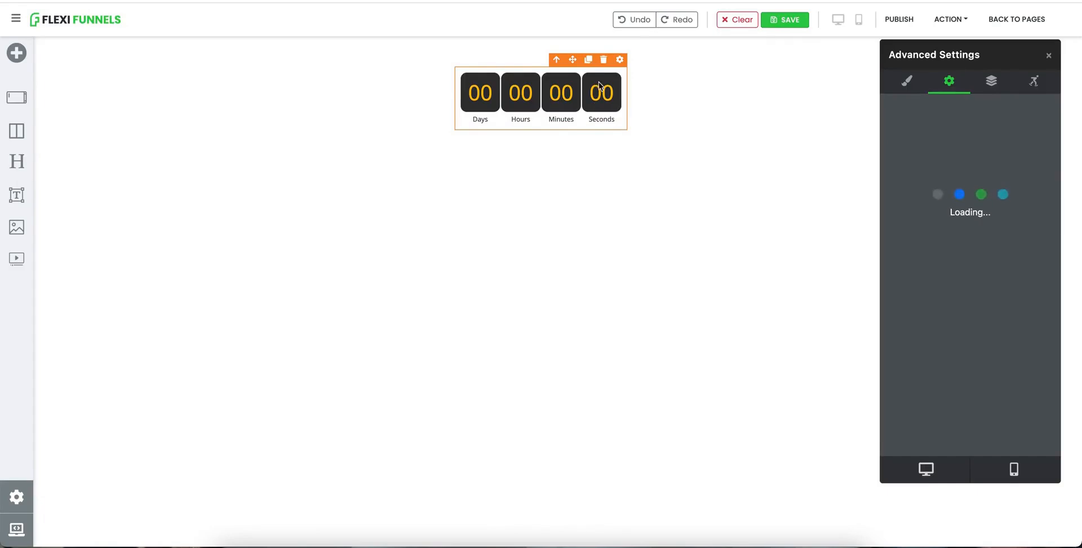
click(588, 60)
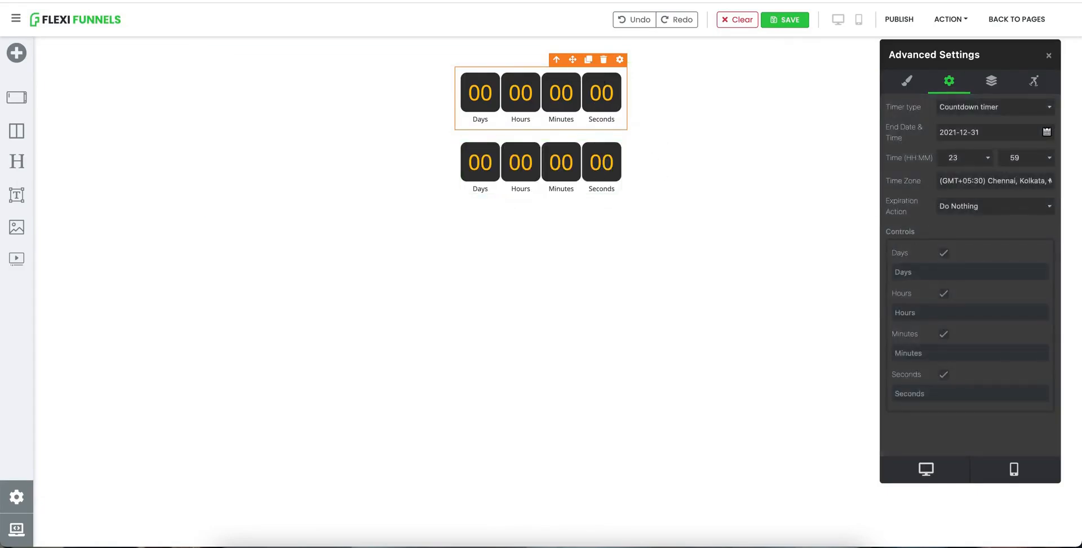
Step: Set the selected timer's end date to 2021-09-08 using the date picker
click(1046, 131)
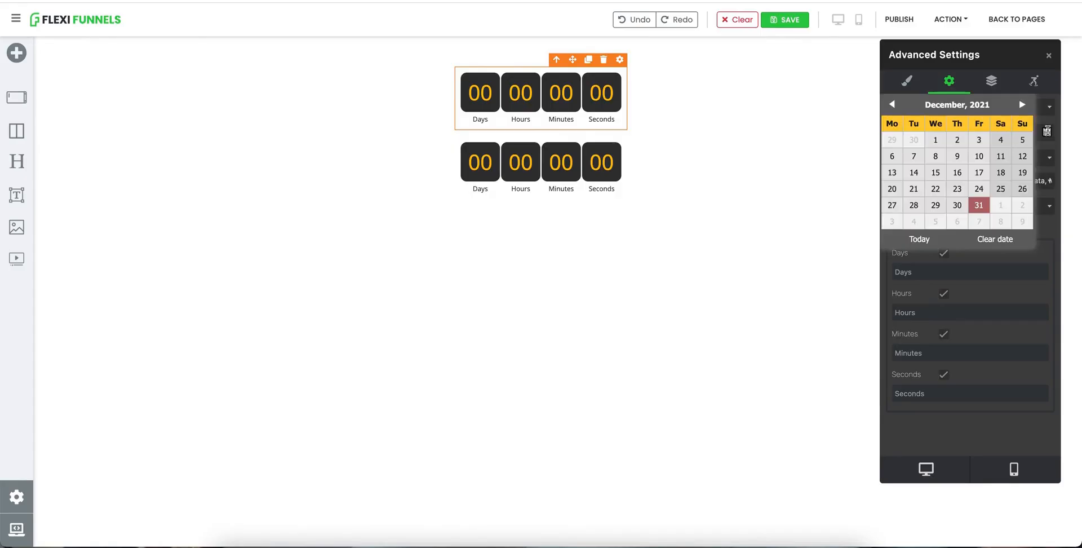
click(891, 105)
click(891, 105)
click(891, 104)
click(891, 104)
click(891, 104)
click(1021, 104)
click(1021, 104)
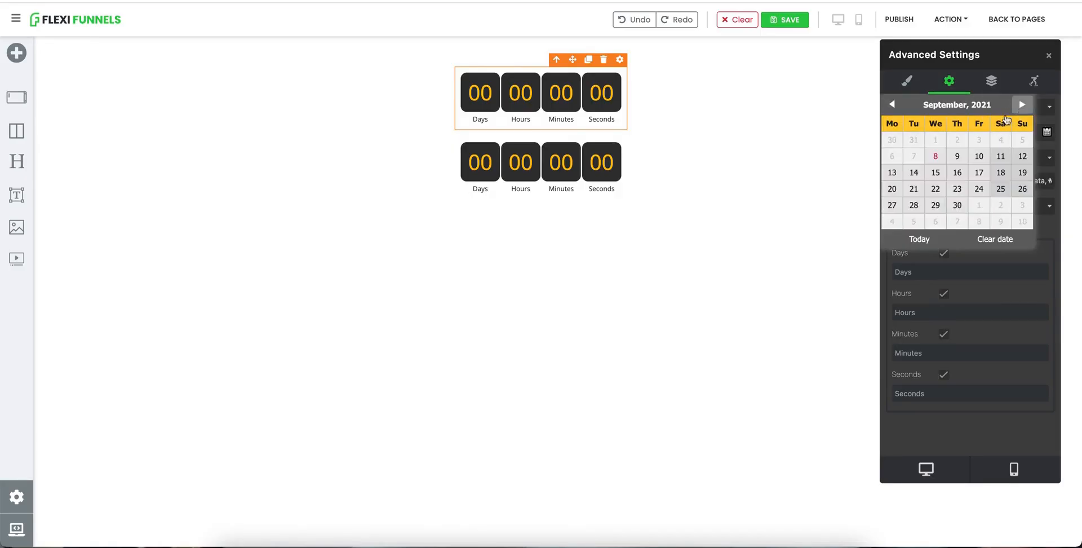
click(941, 158)
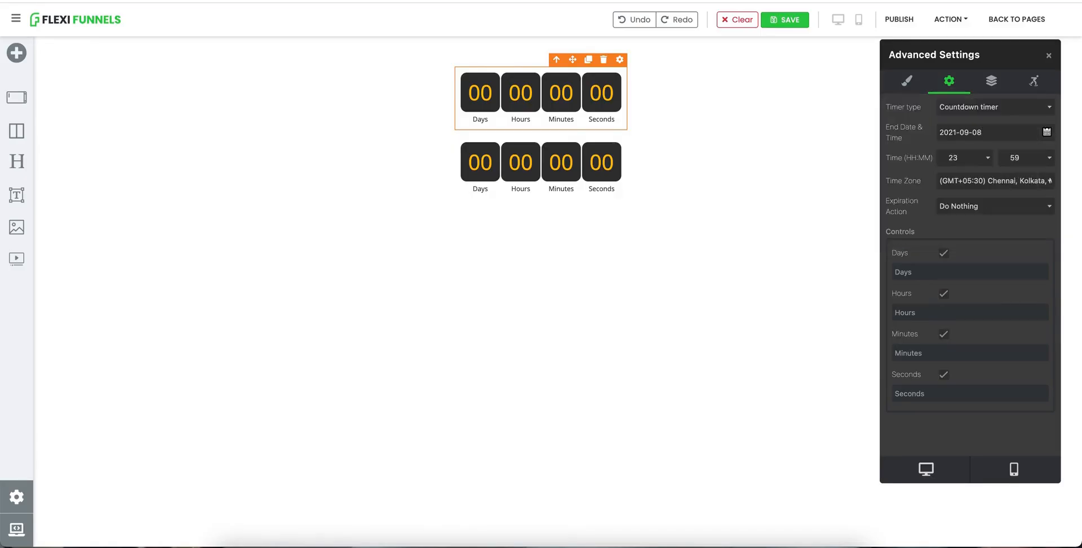
Step: Set the end time to 14:54 and publish the page
click(967, 157)
scroll(963, 87, up, 3)
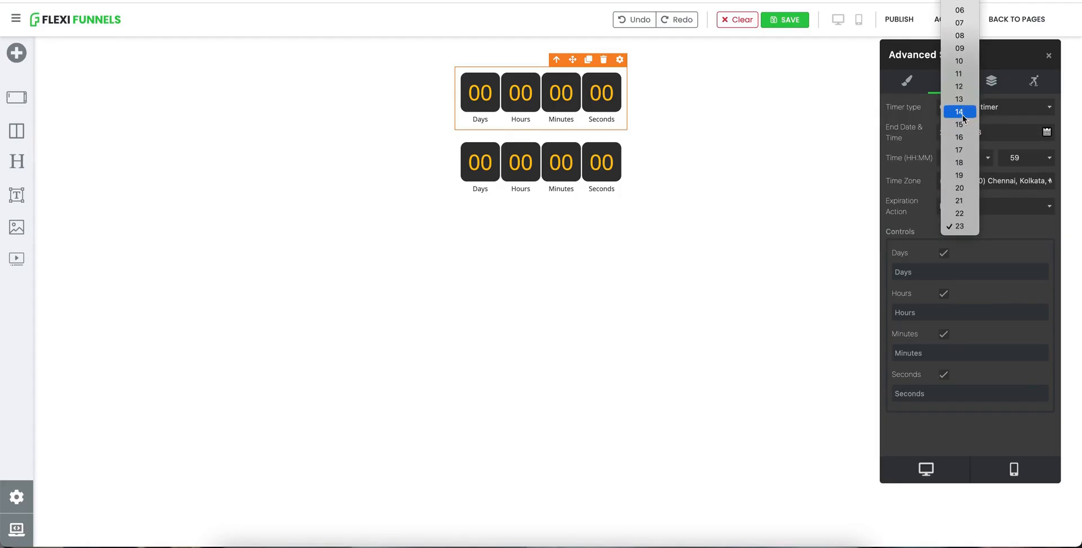
click(960, 113)
click(1012, 160)
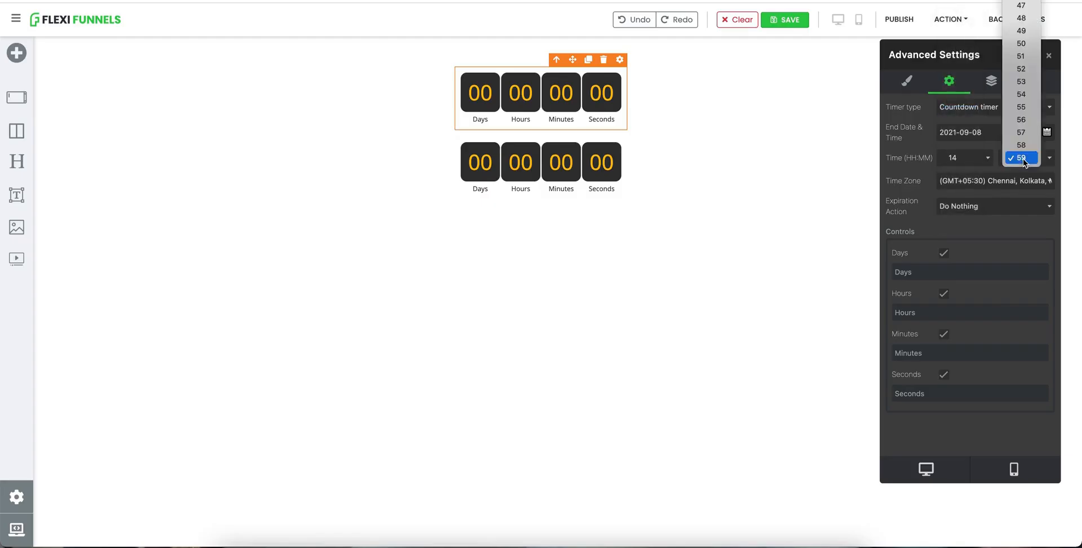
click(1030, 94)
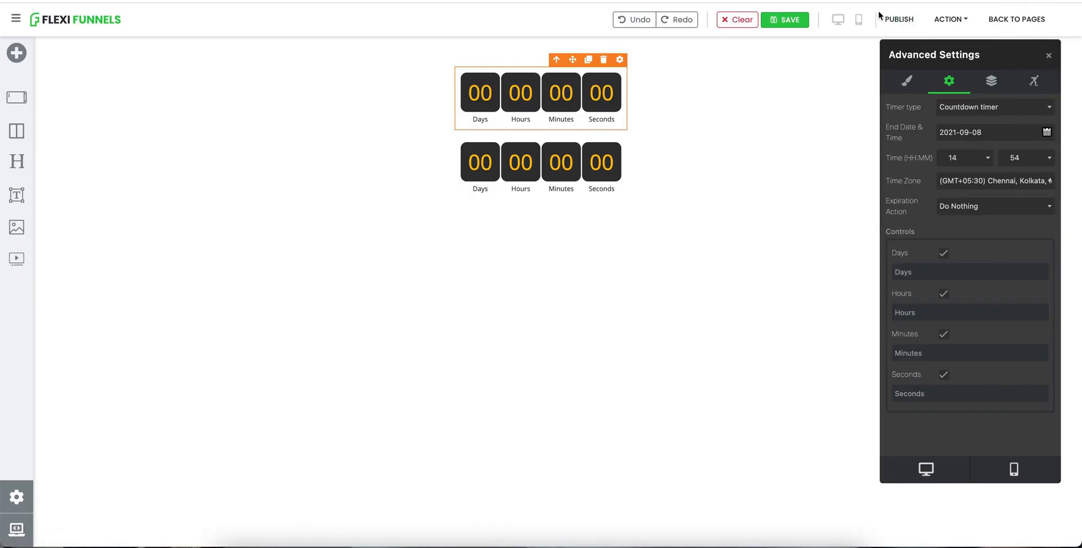
click(911, 21)
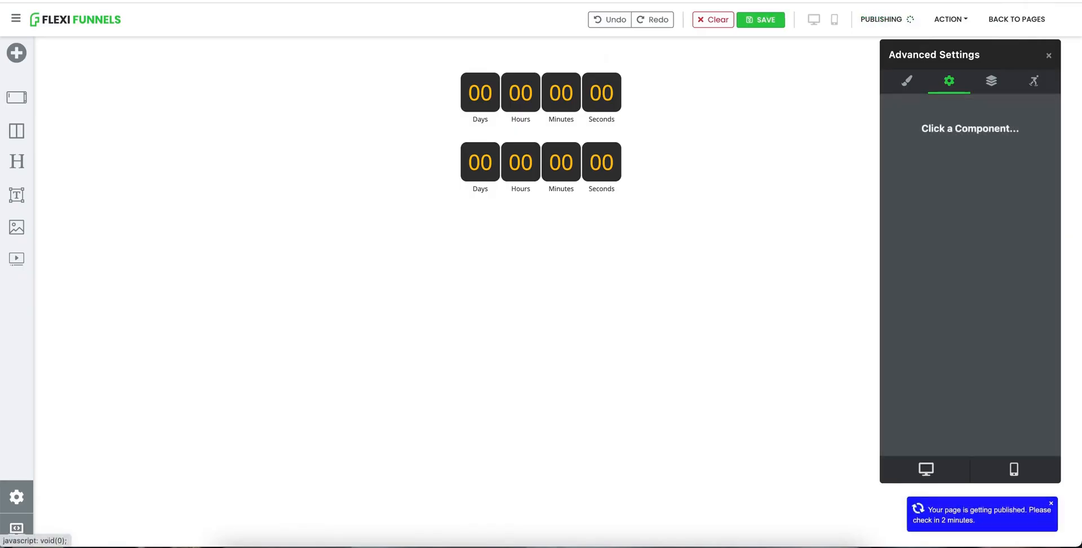
Step: Select the second timer and set its end time to 14:54
click(604, 148)
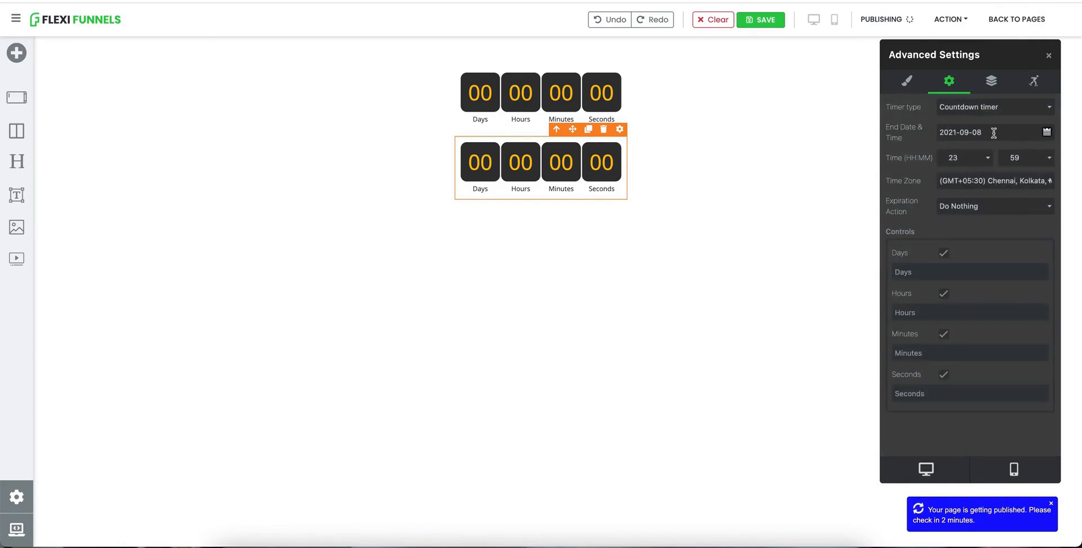
click(973, 158)
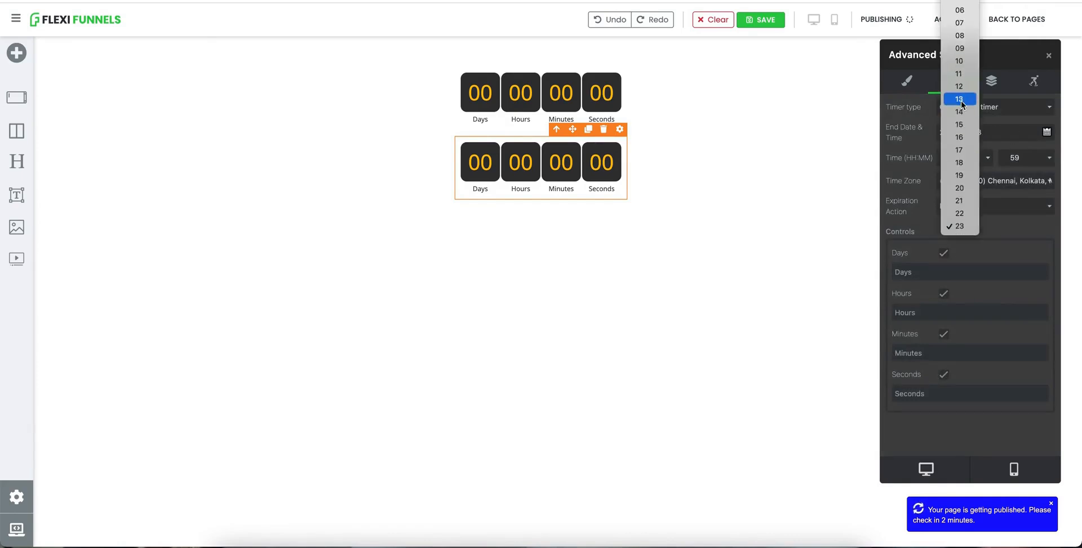
click(960, 112)
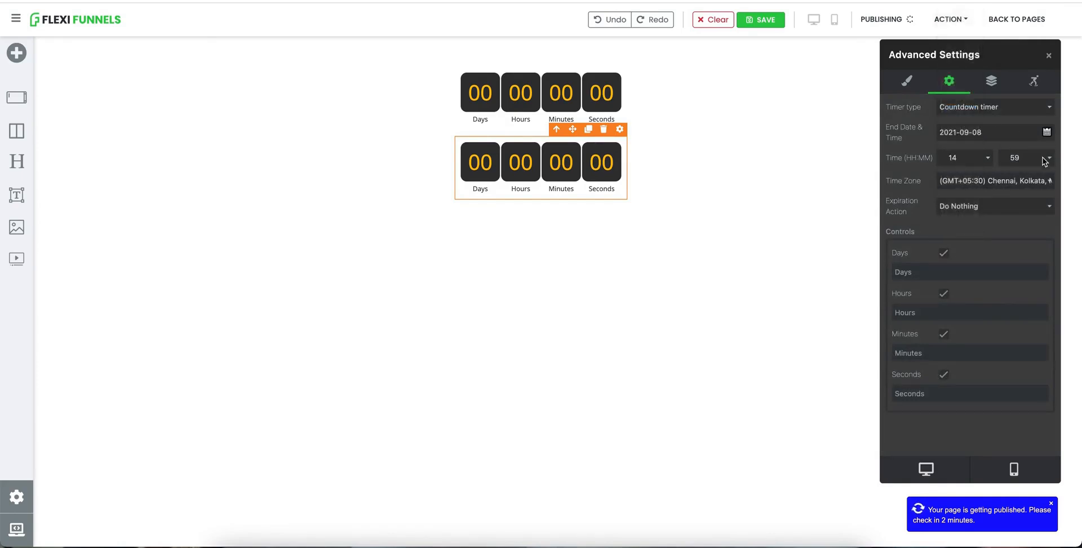
click(1046, 158)
click(1030, 94)
click(823, 215)
click(627, 166)
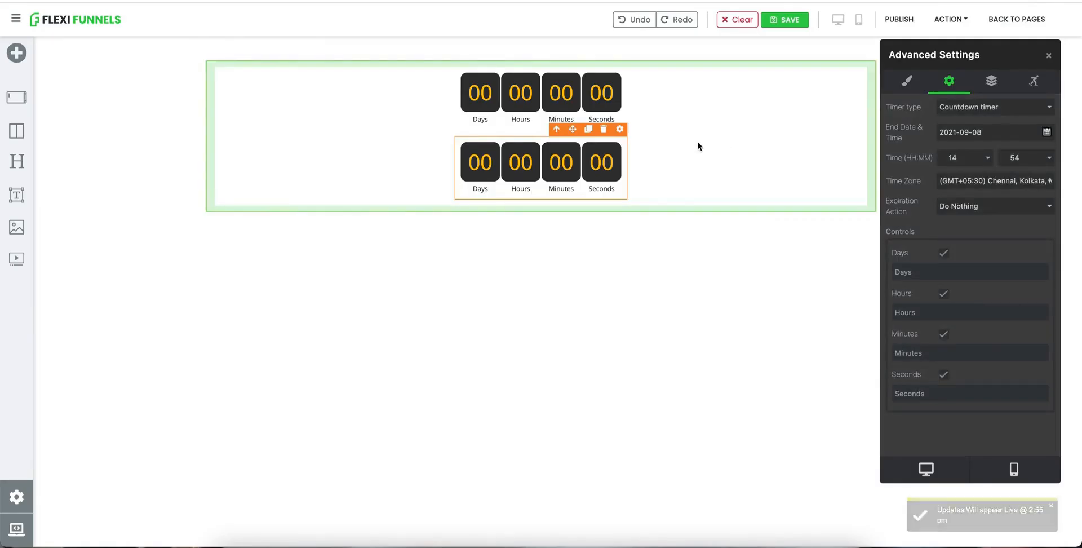
Step: Clone the second timer and set the copy's expiration action to Hide Timer
click(589, 130)
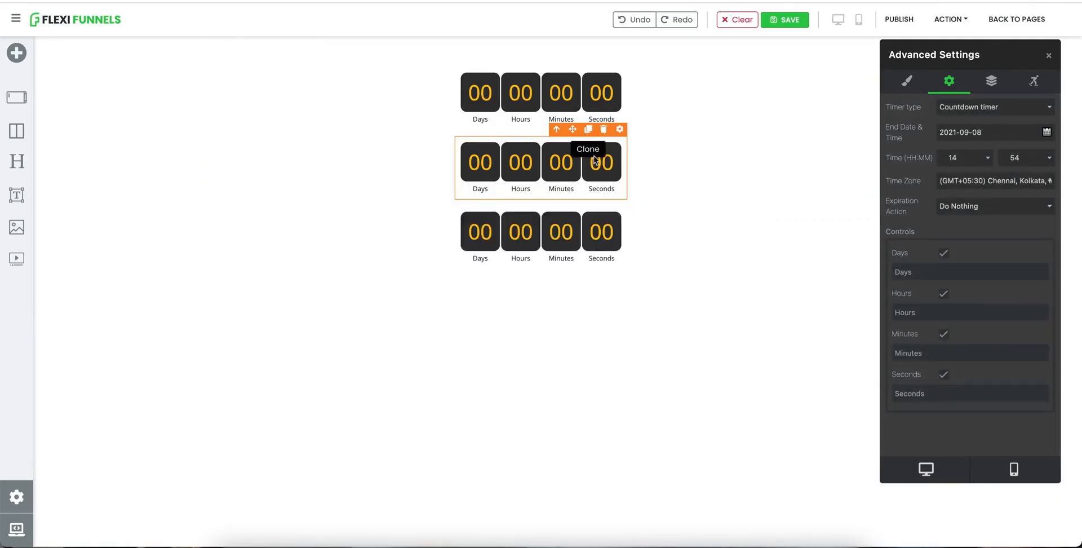
click(606, 225)
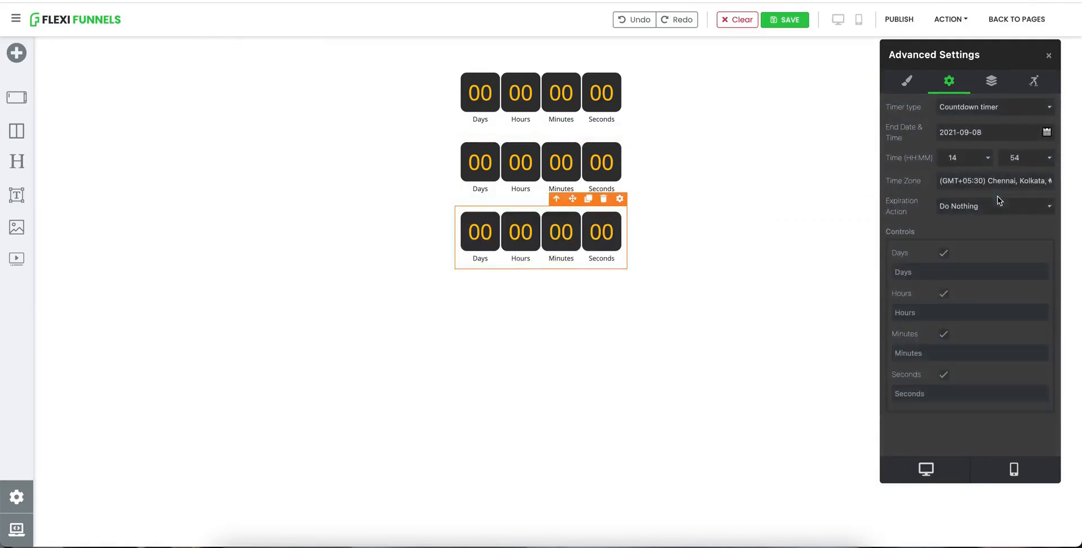
click(964, 206)
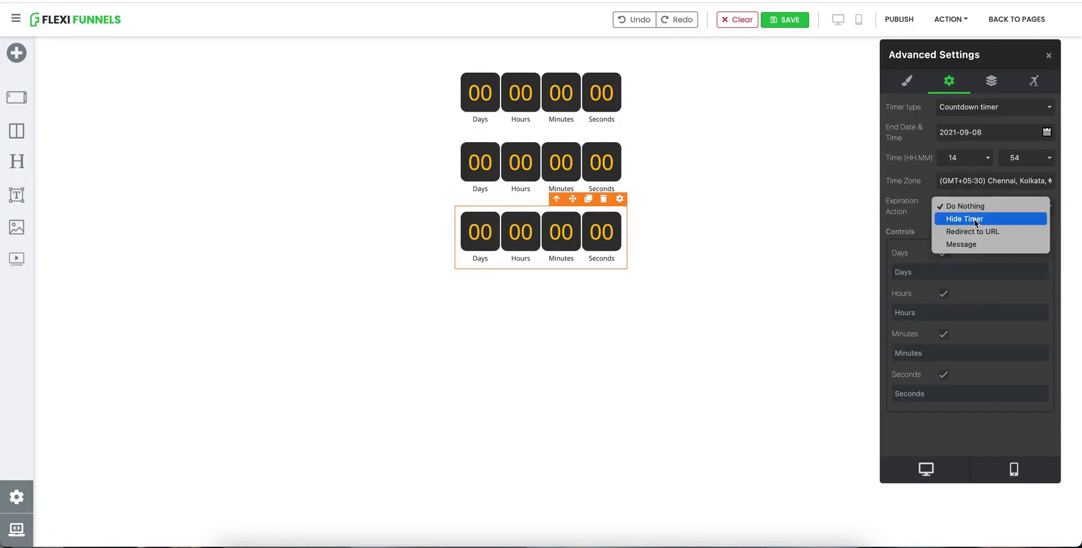
click(974, 218)
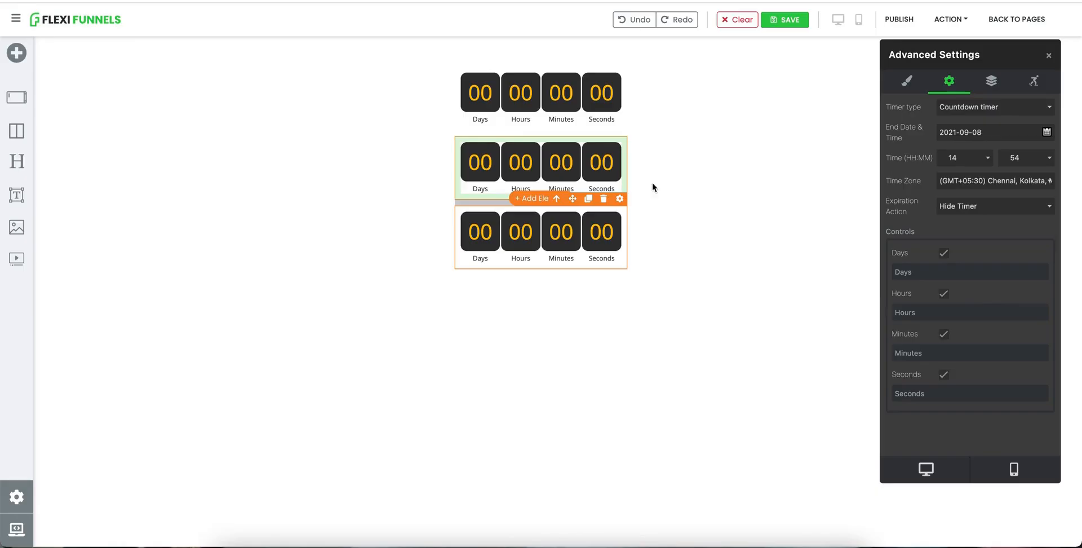
Step: Clone the third timer and select the new fourth copy
drag(903, 210, 900, 211)
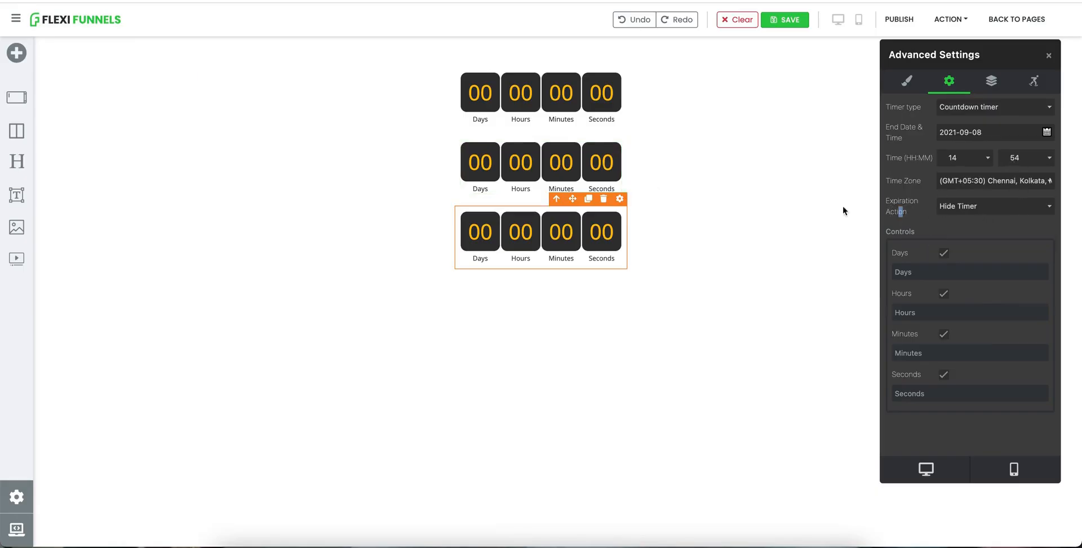
click(587, 198)
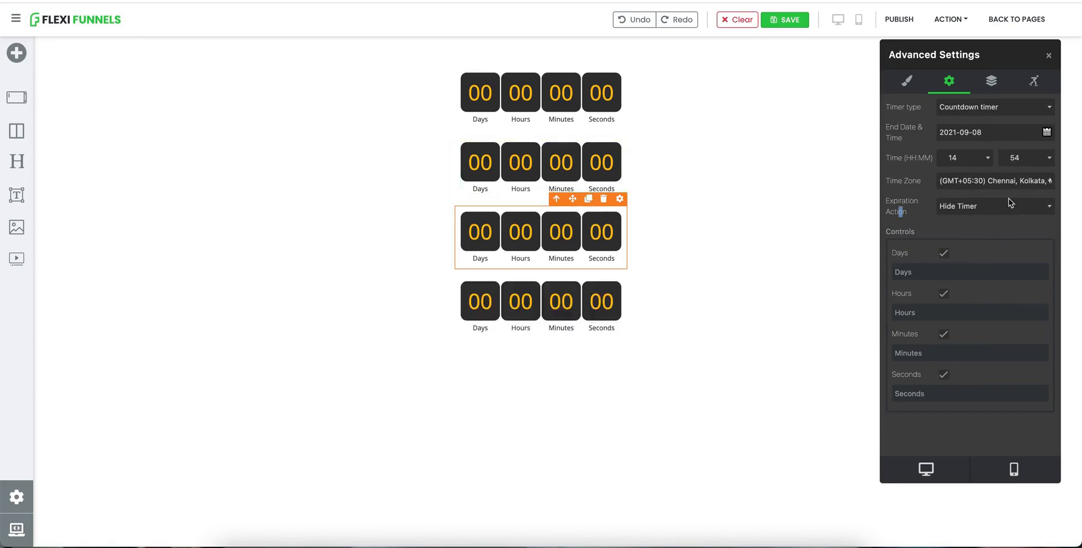
click(586, 297)
Step: Set the fourth timer's expiration action to Message with the text "This offer is expired"
click(979, 206)
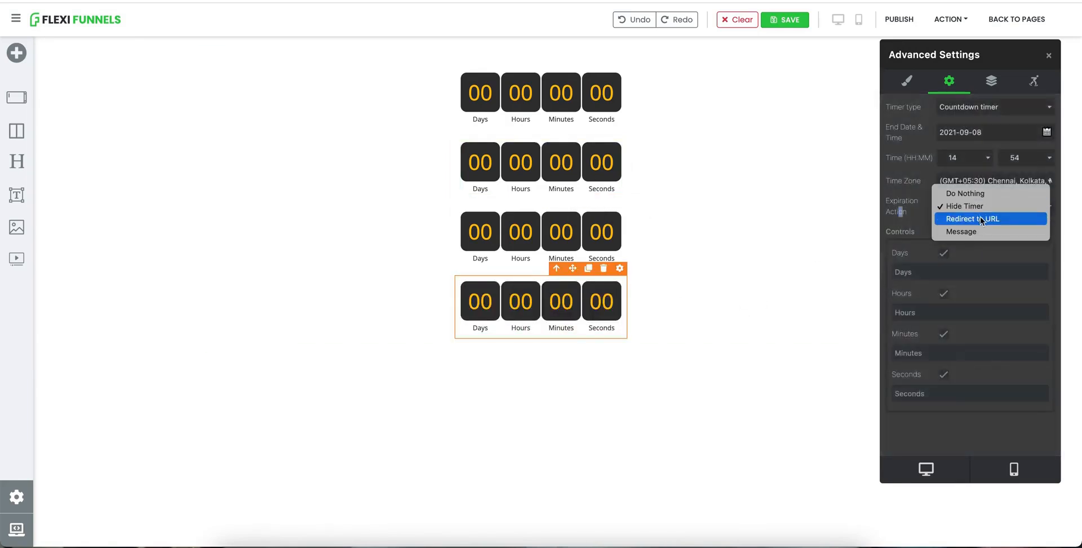
click(982, 218)
click(973, 210)
click(939, 218)
click(956, 234)
text(This offer is expired)
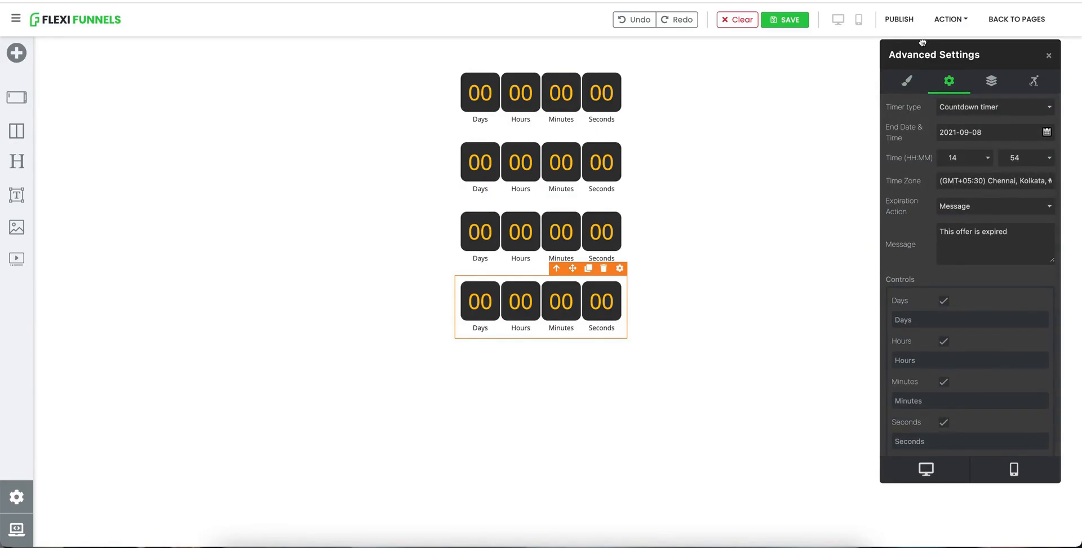
Step: Publish the page and open its live preview
click(898, 19)
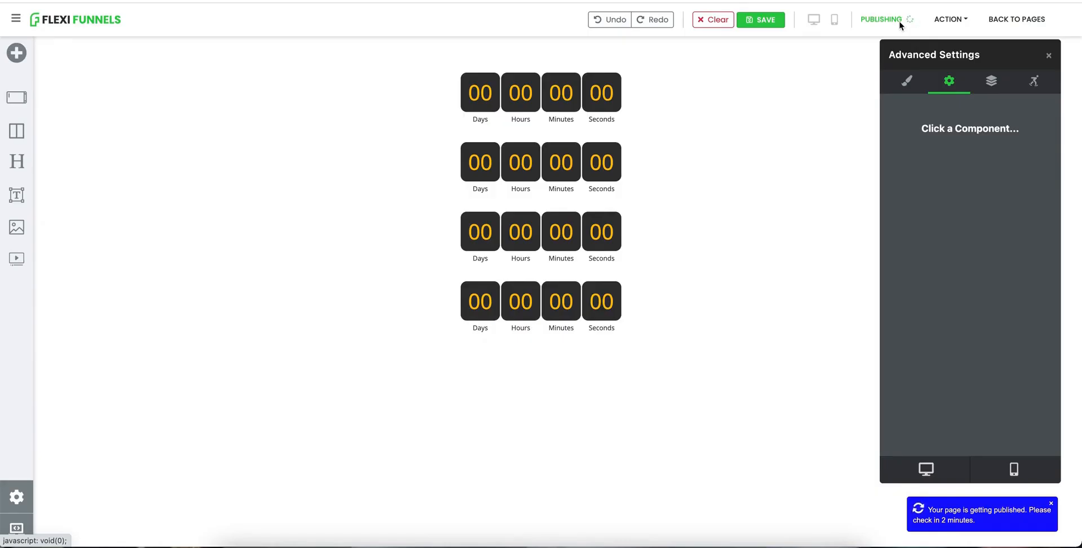
click(955, 22)
click(921, 44)
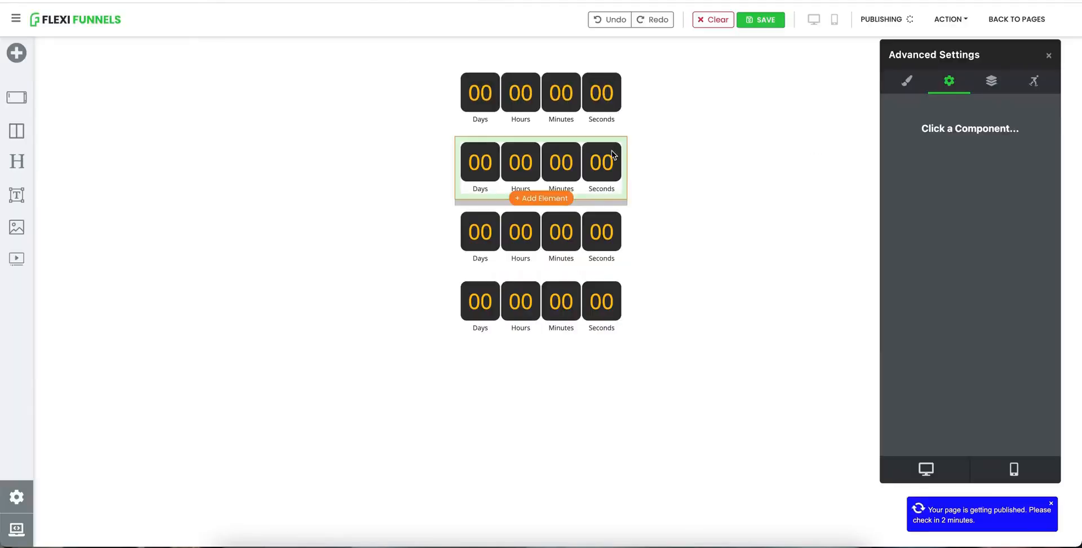
Step: Change the end minute of the second timer, then set the third timer's end minute to 56
click(610, 150)
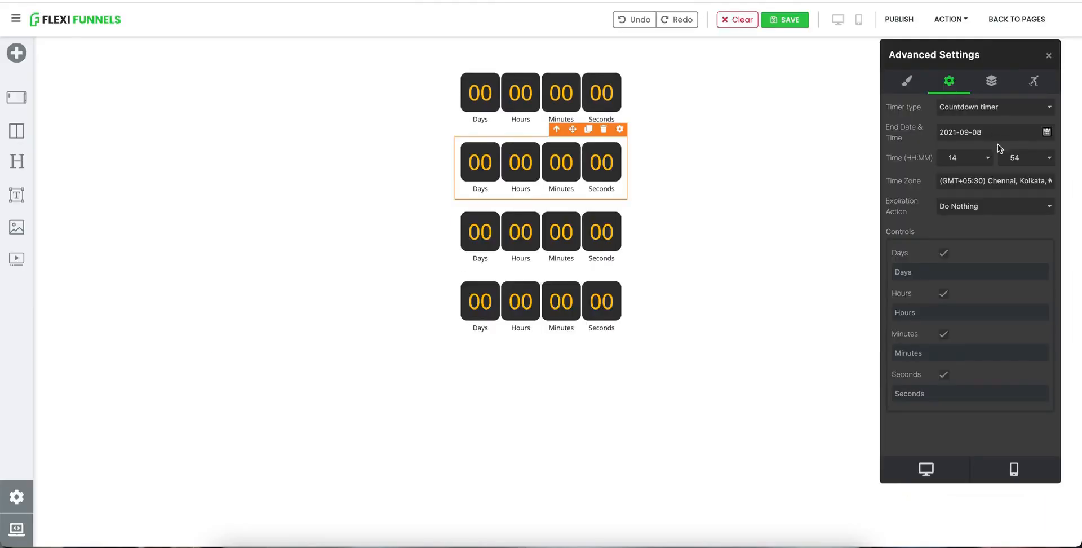
click(1031, 161)
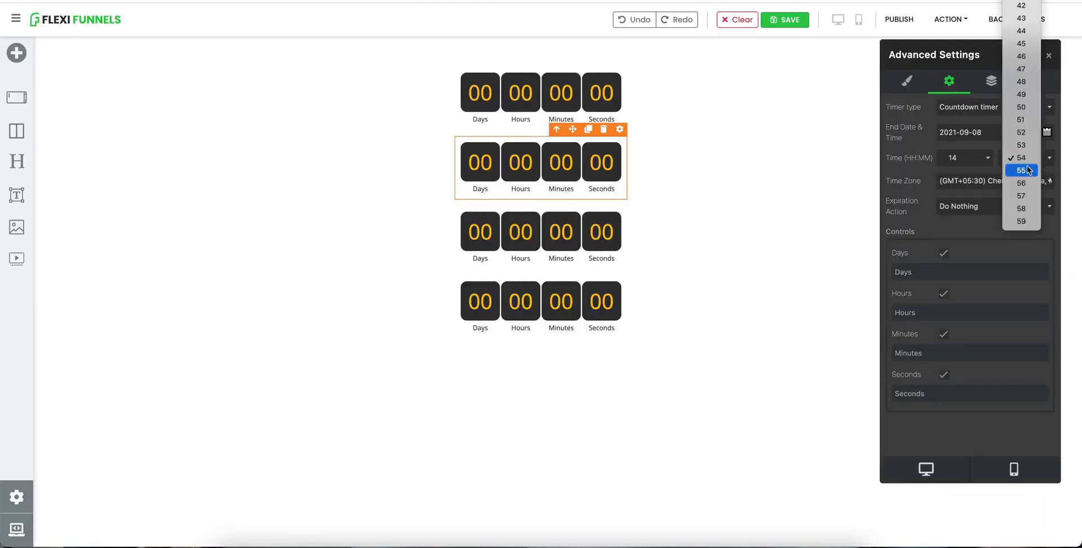
click(1027, 170)
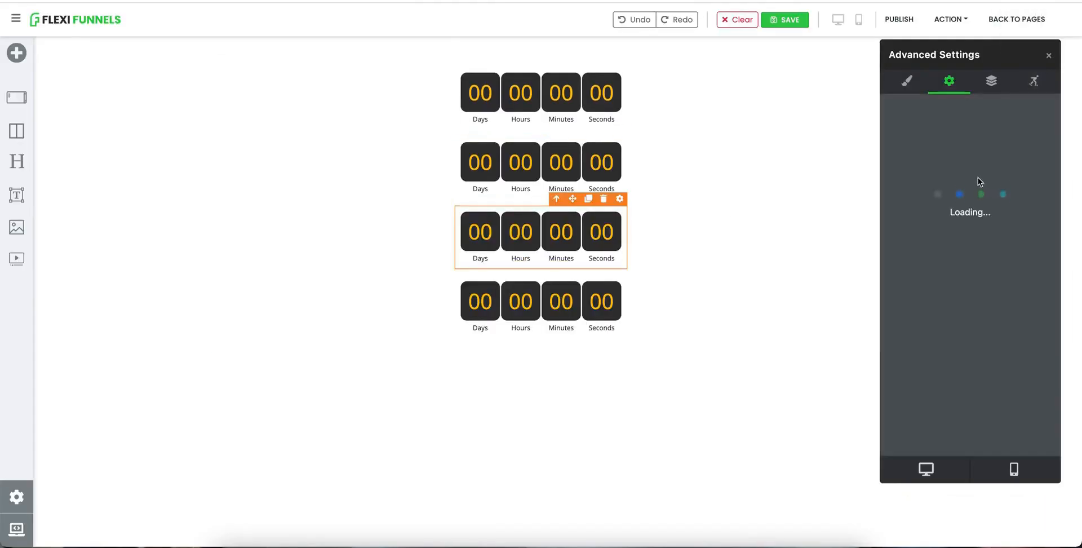
click(1025, 158)
click(1021, 182)
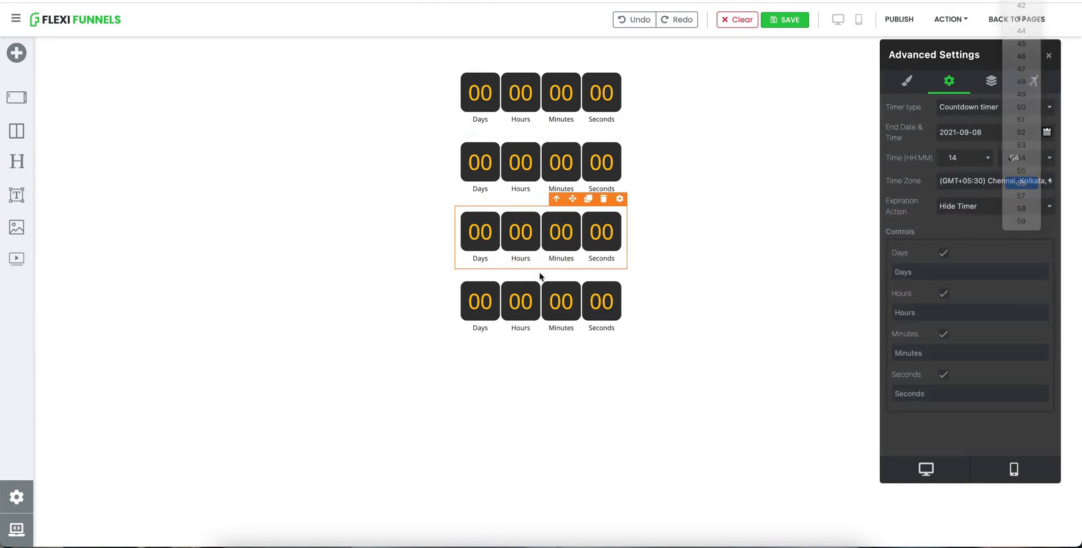
Step: Select the fourth timer and set its end minute to 56
click(519, 293)
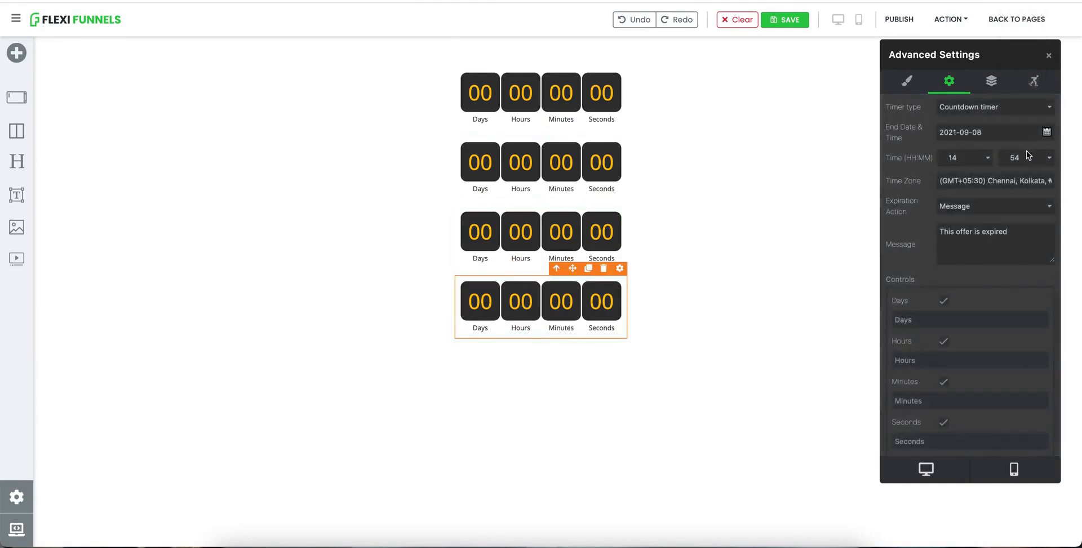
click(1028, 155)
click(1023, 182)
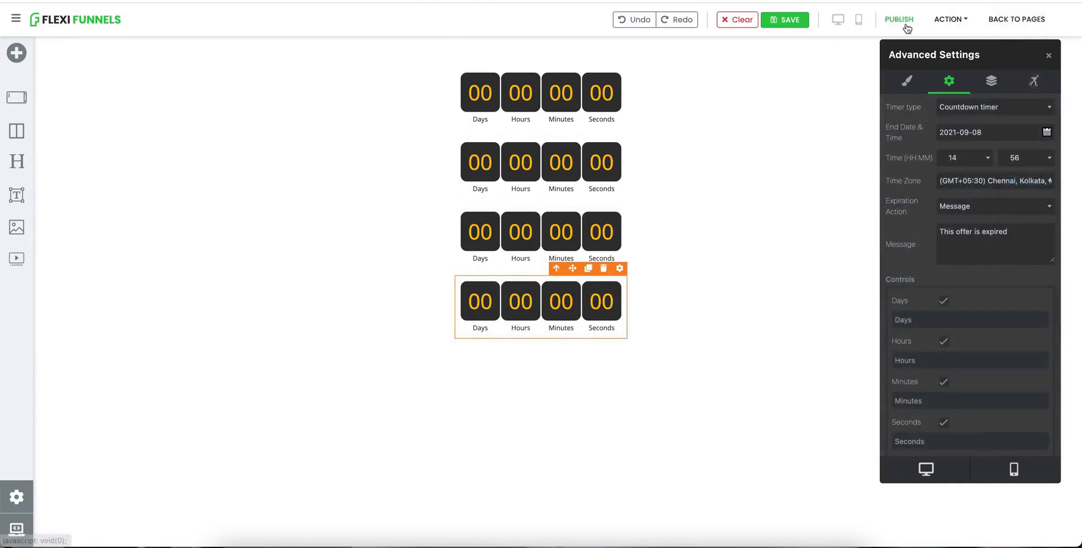
Step: Publish the page and open its published URL to preview the timers
click(905, 24)
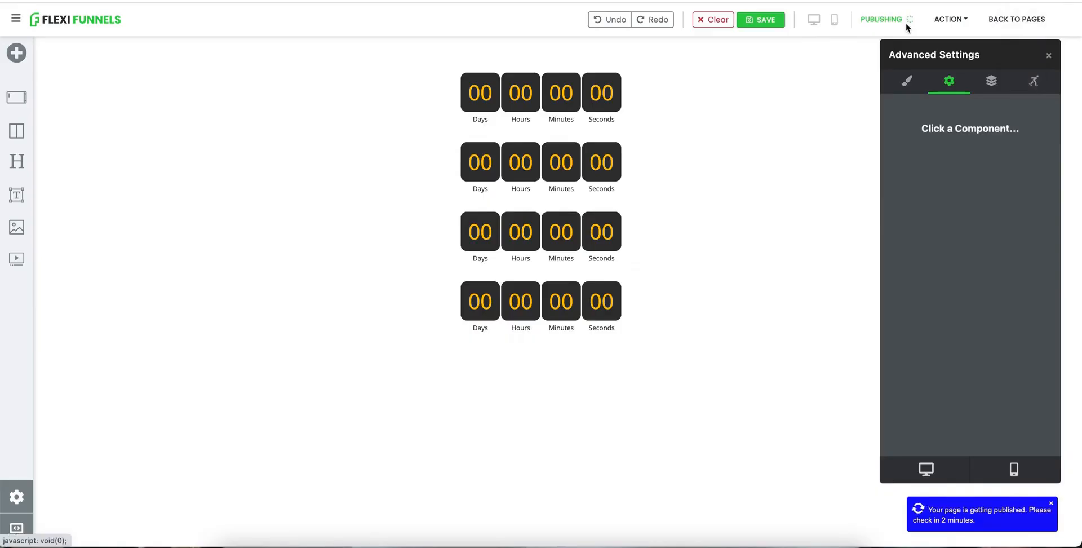
click(950, 20)
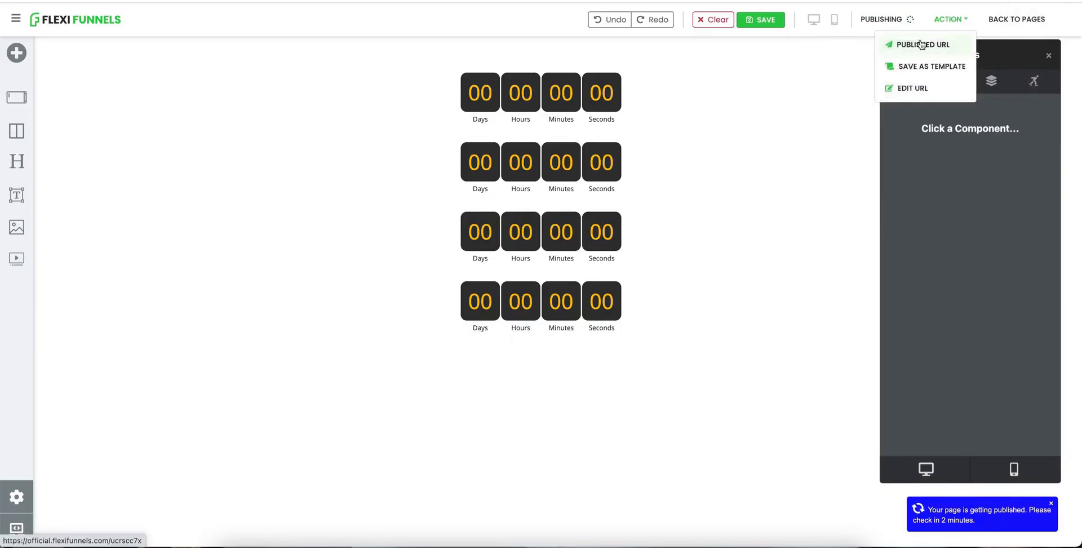
click(920, 44)
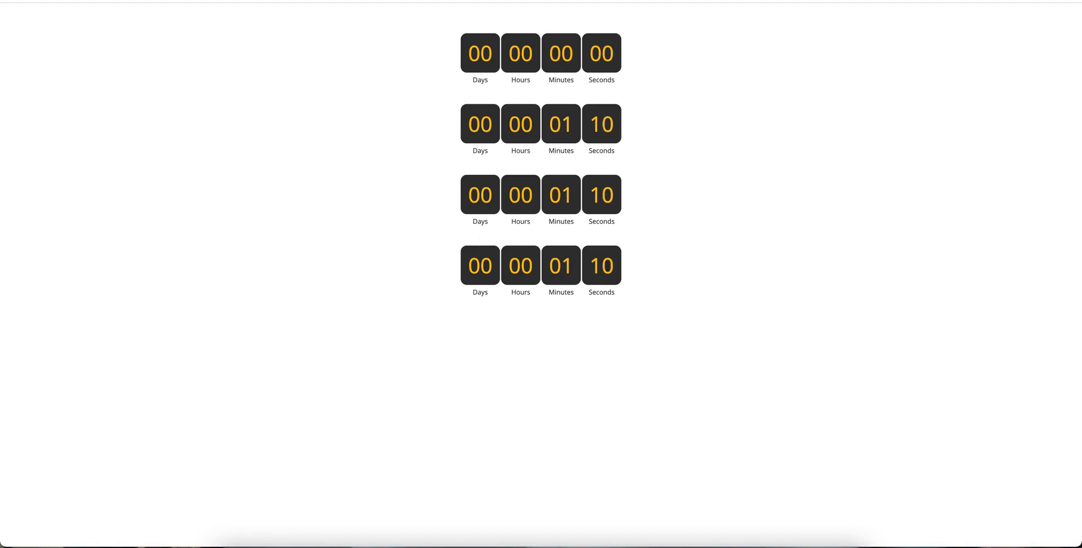
Step: Open the second timer's style settings and set its timer text colour to white #ffffff
key(Escape)
click(505, 154)
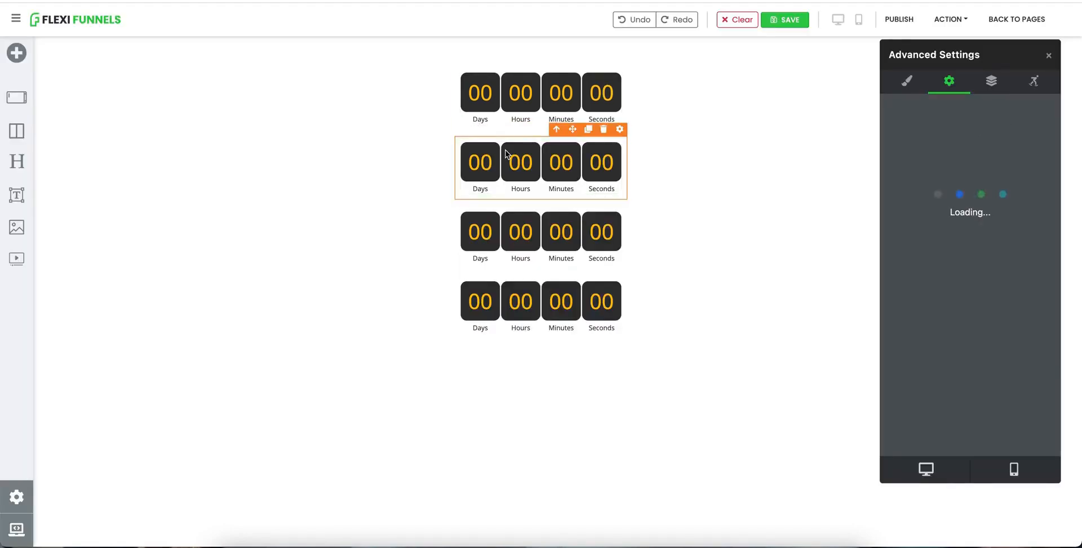
click(907, 81)
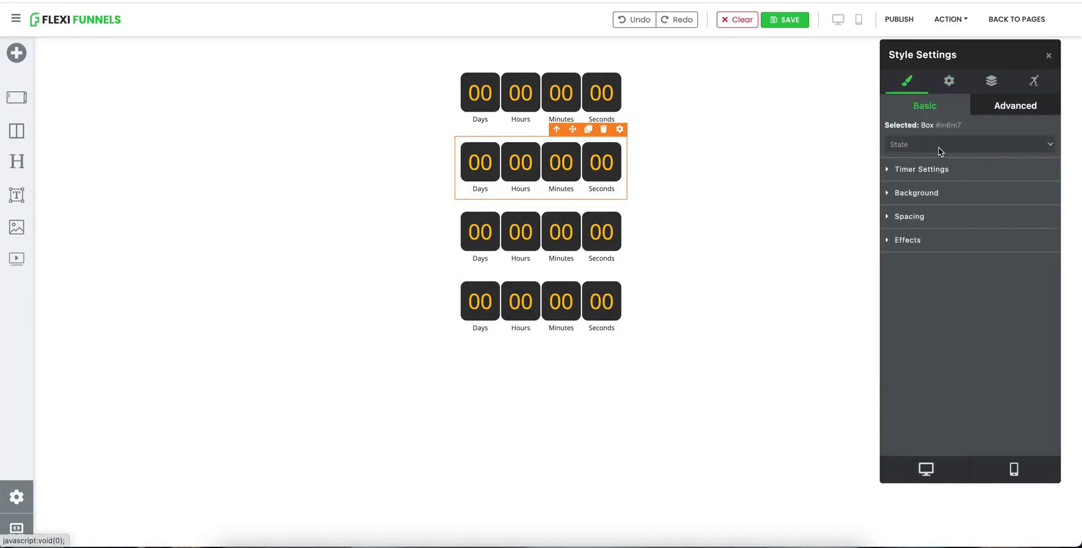
click(918, 169)
scroll(944, 262, down, 5)
scroll(948, 228, up, 1)
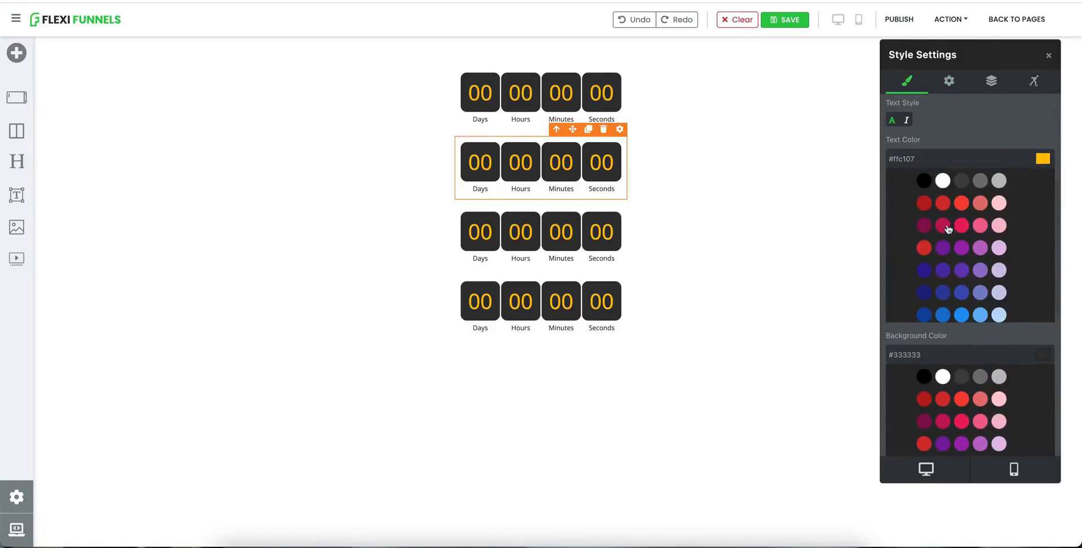
click(942, 181)
Step: Set the second timer's background colour to blue #03a9f4
scroll(939, 246, down, 3)
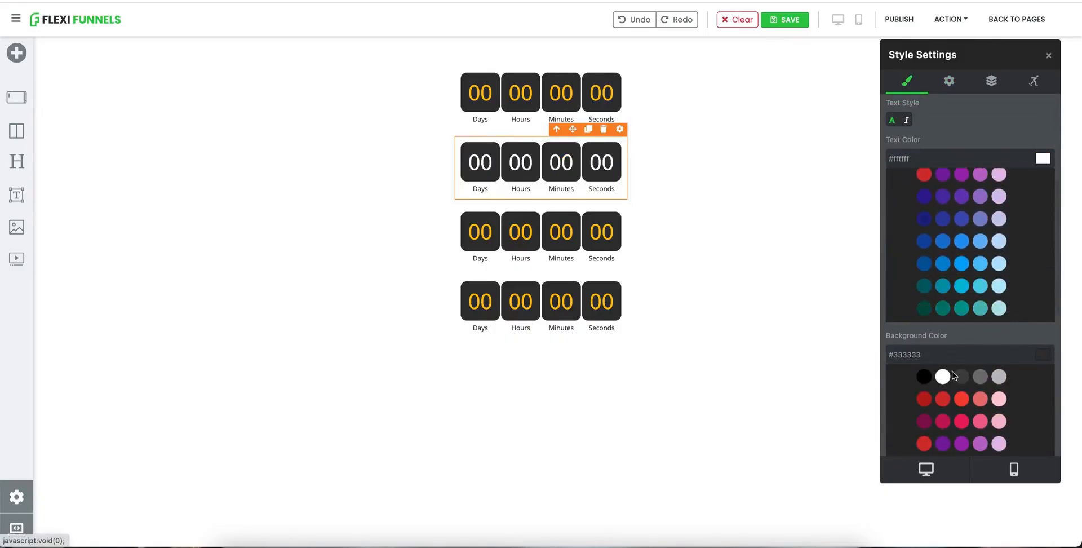
scroll(961, 349, down, 3)
click(961, 393)
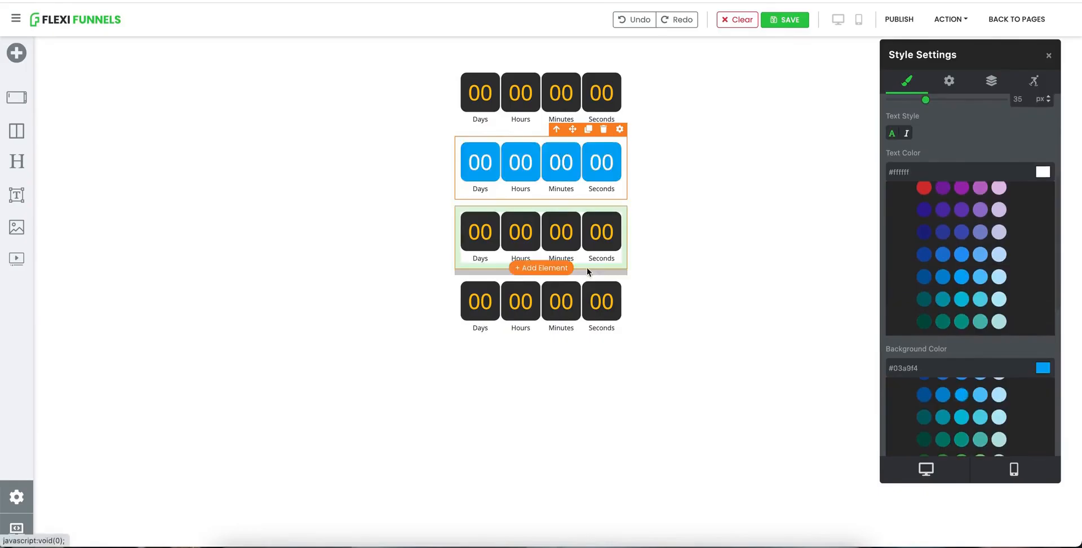
Step: Select the fourth timer and set its background colour to green #689f38
click(587, 278)
scroll(939, 338, down, 5)
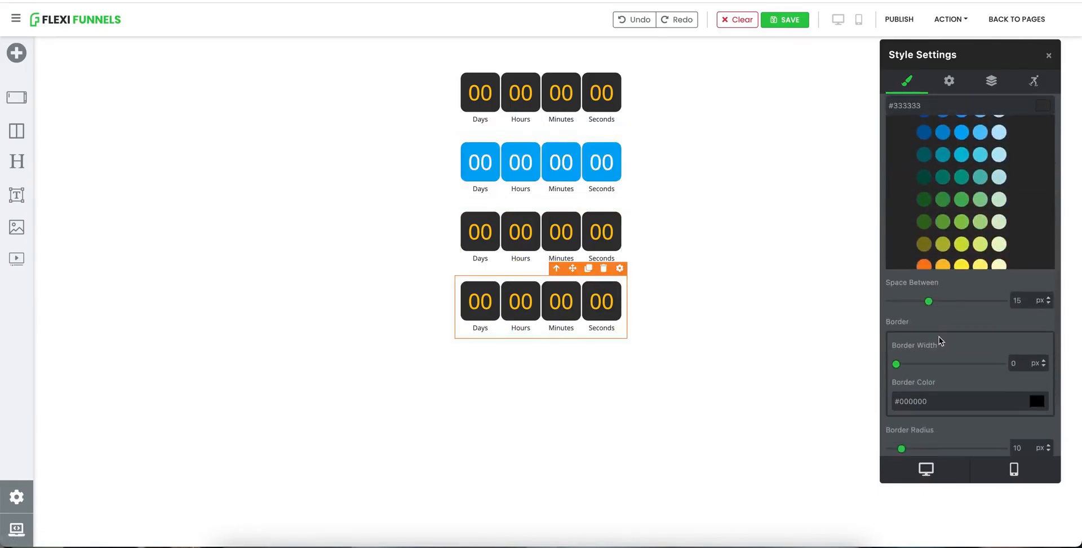
click(943, 222)
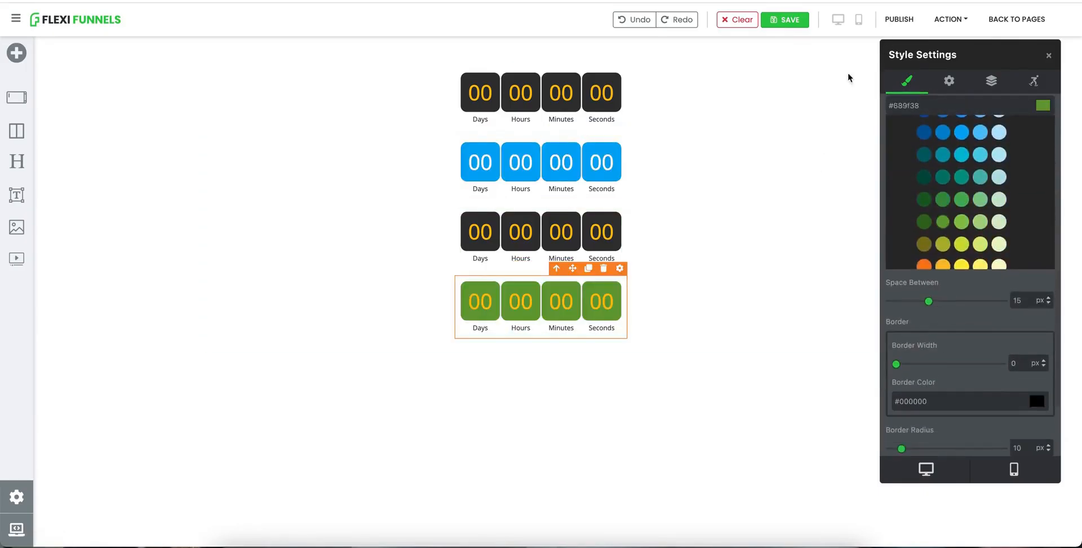
Step: Apply the circle shape to the fourth timer and reduce its border radius to 40%
scroll(978, 304, down, 3)
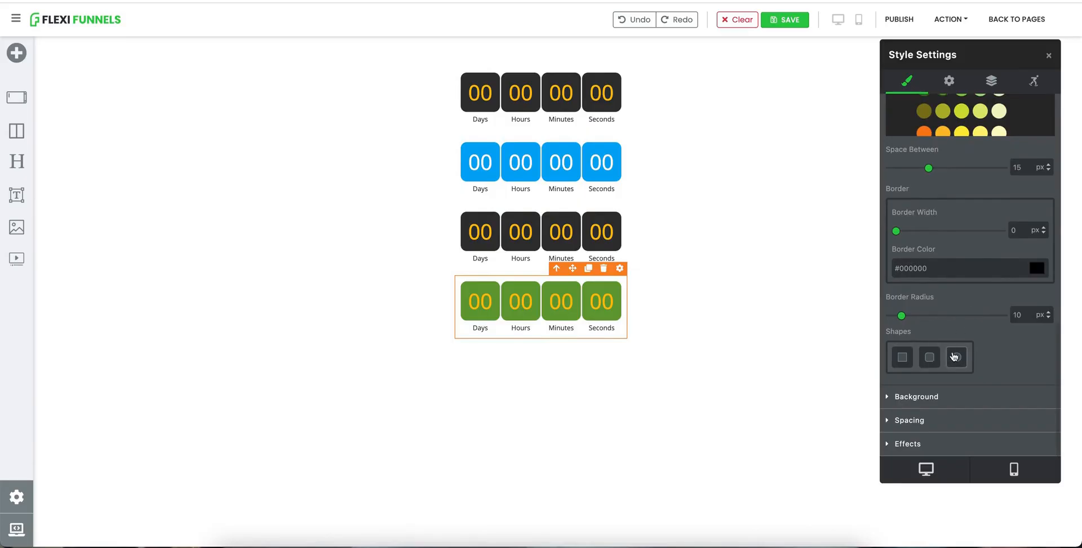
click(954, 356)
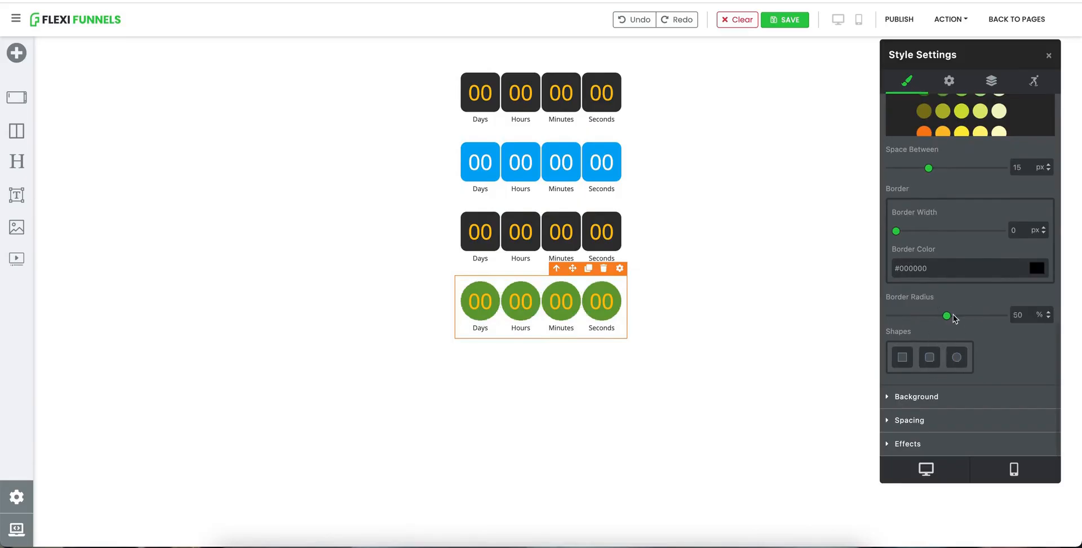
drag(947, 316, 934, 315)
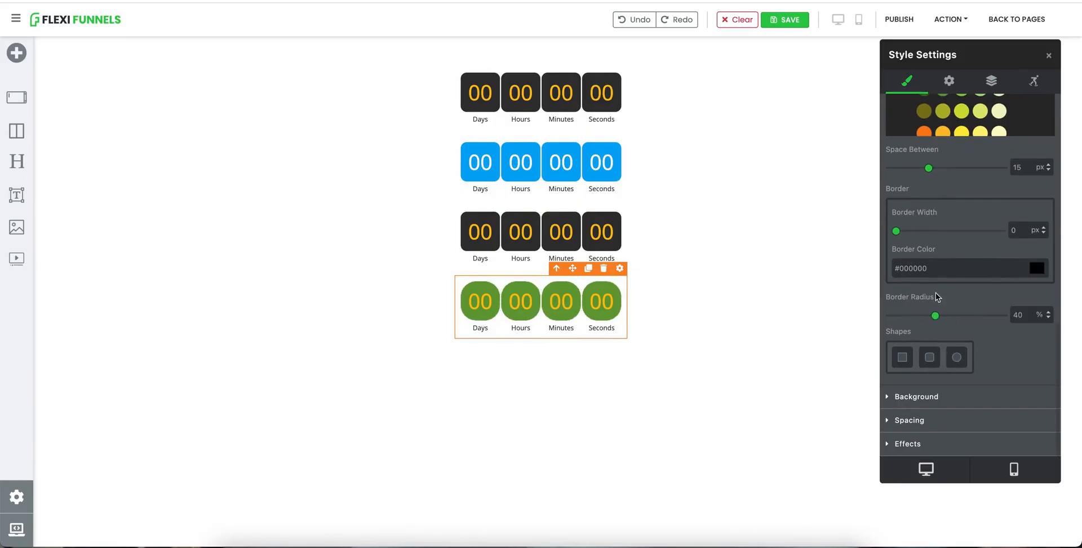
Step: Publish the page and open the published URL to preview the styled timers
click(900, 22)
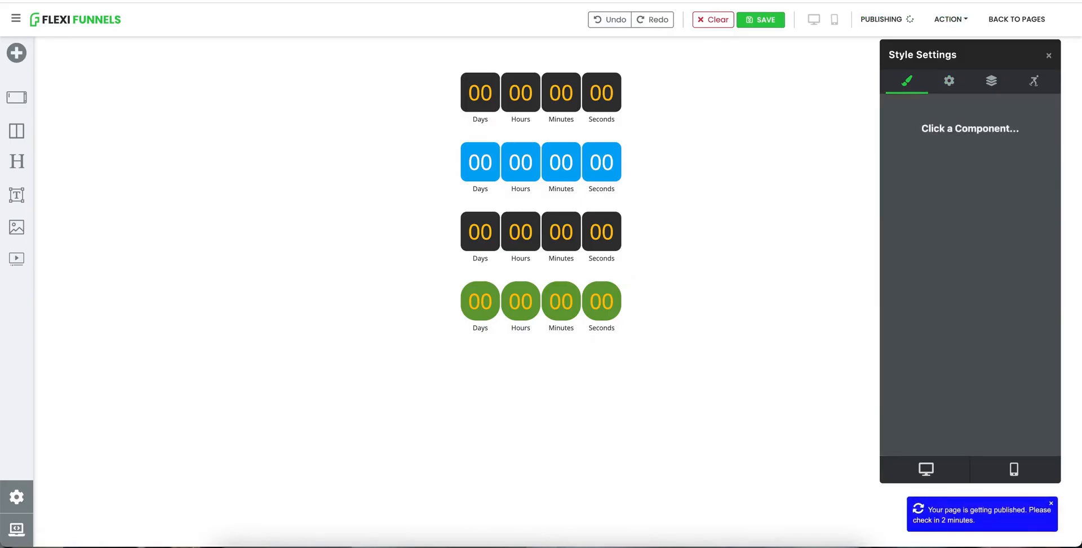
click(938, 23)
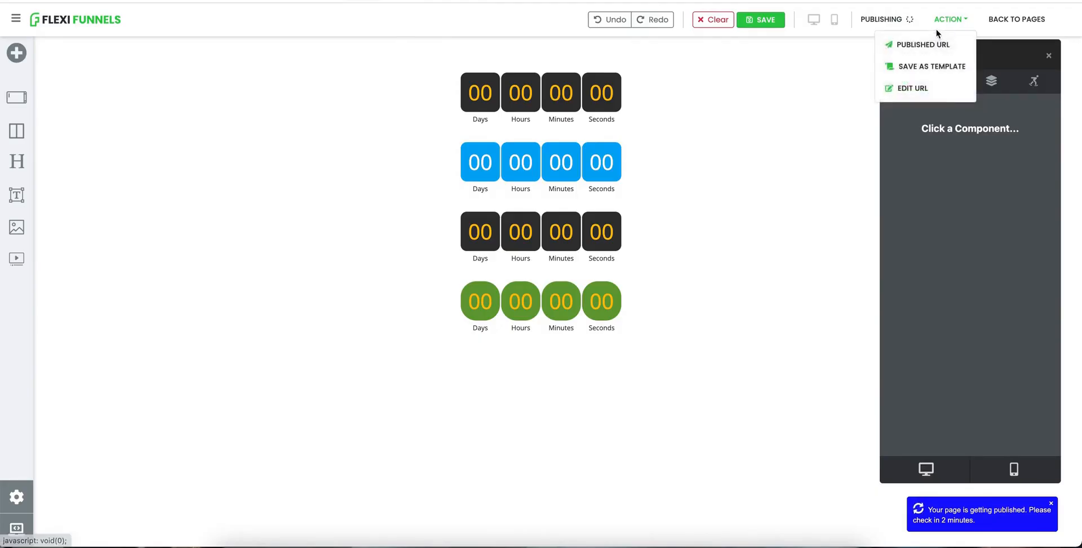
click(921, 43)
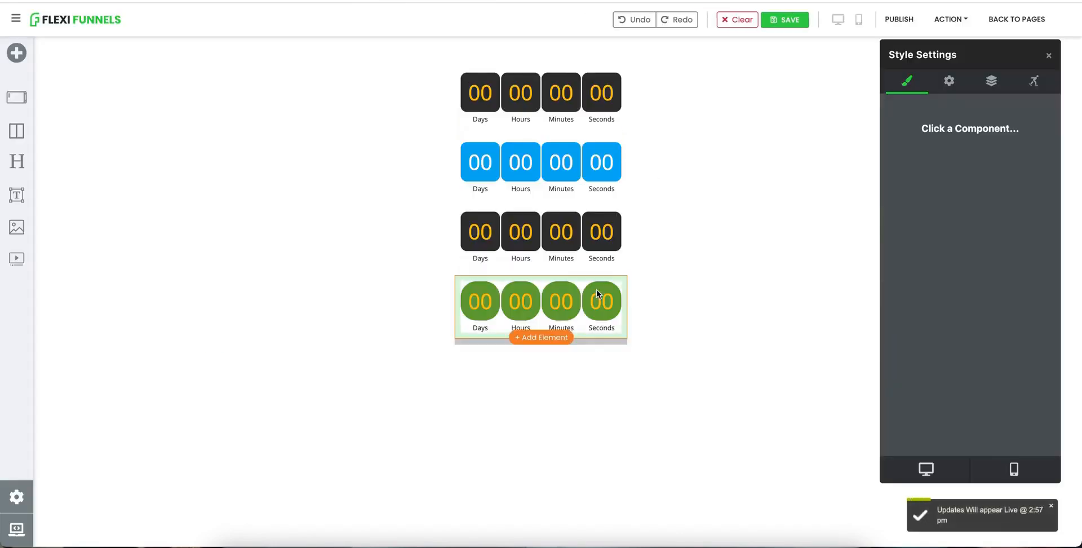
Step: Select the fourth timer and clone it to create a fifth timer
click(595, 287)
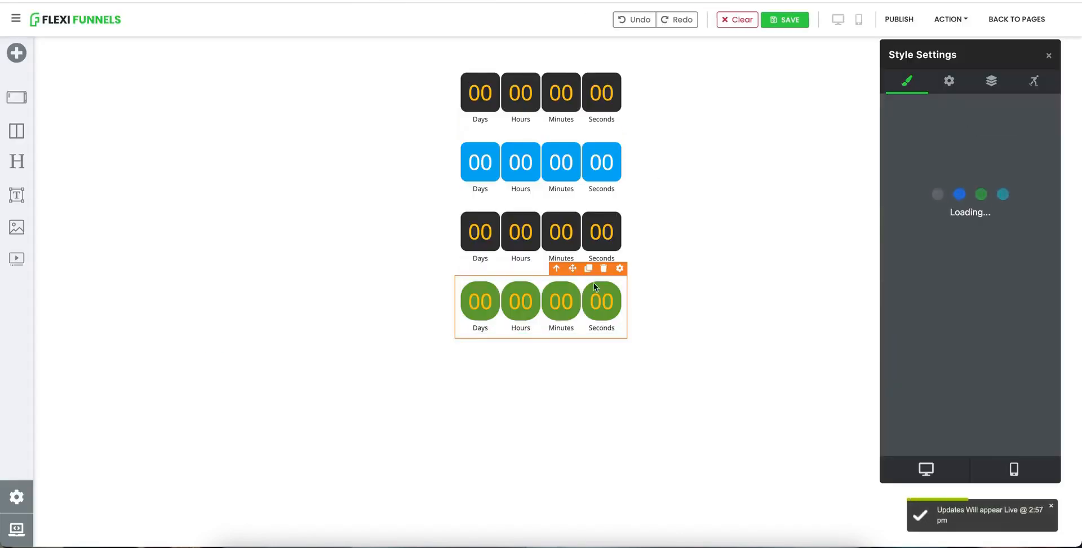
click(587, 268)
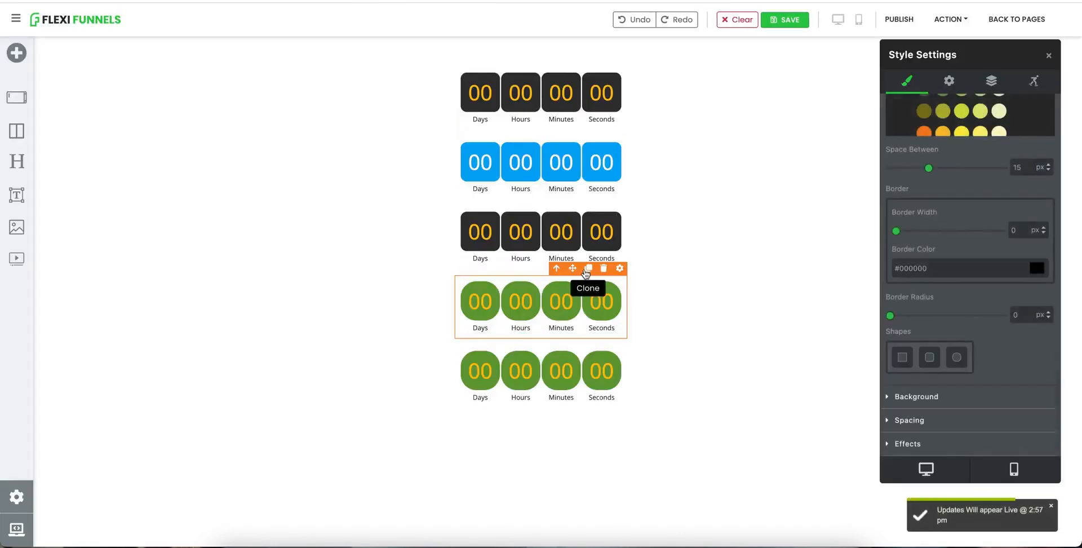
Step: Select the fifth timer and set its expiration action to Redirect to URL
click(604, 364)
click(948, 81)
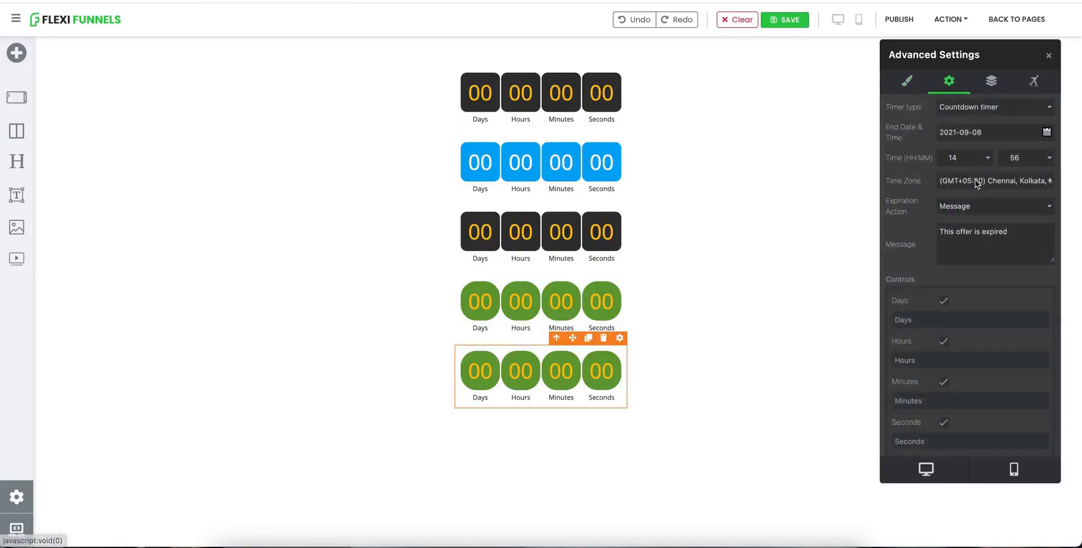
click(966, 204)
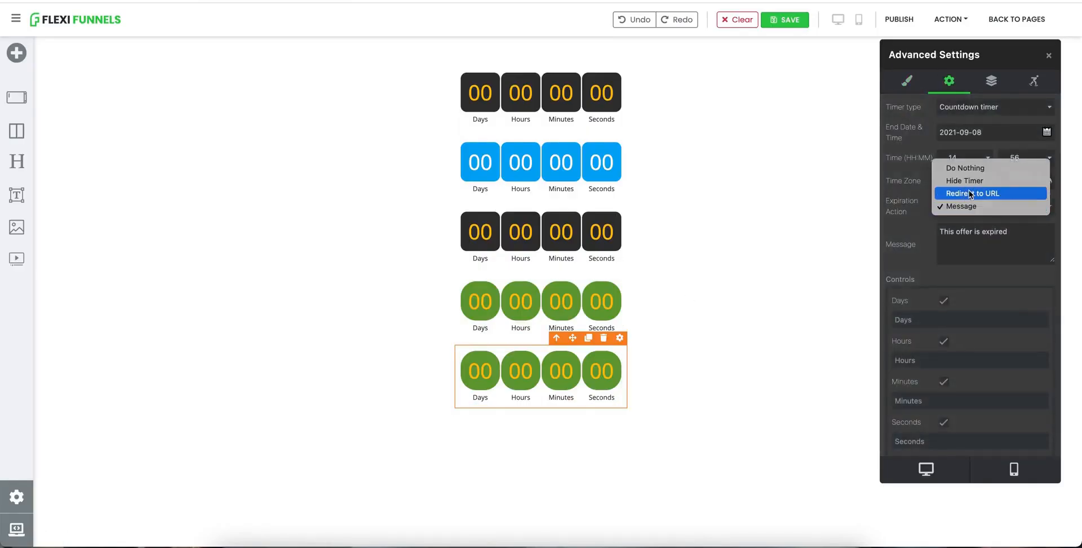
click(969, 195)
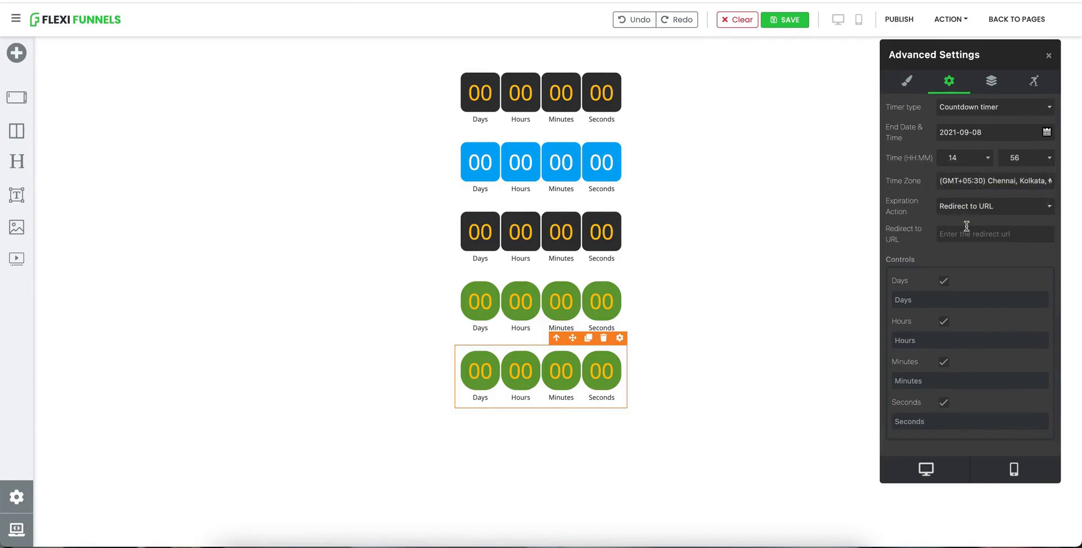
key(super+t)
text(goo)
key(Return)
text(https://www.google.com/)
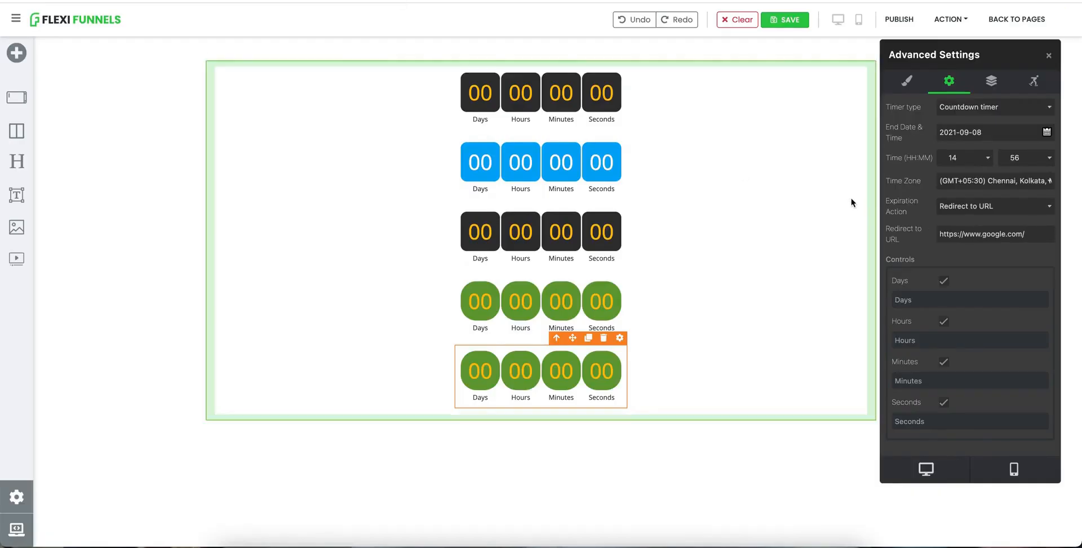
Step: Publish the page and check the timers in the live preview
click(888, 21)
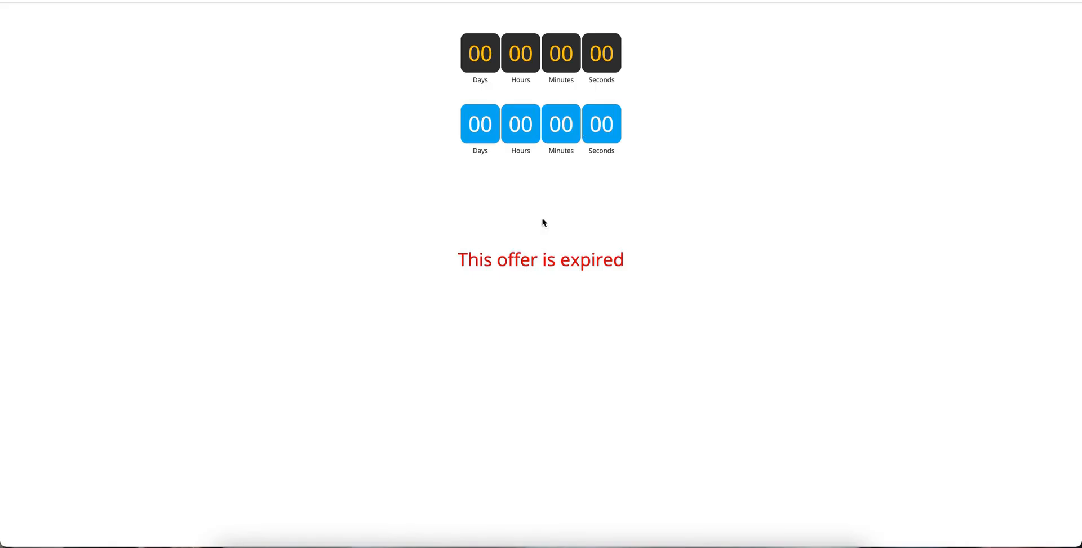
mouse_move(496, 264)
mouse_down()
mouse_move(574, 263)
mouse_move(505, 260)
mouse_up()
click(506, 259)
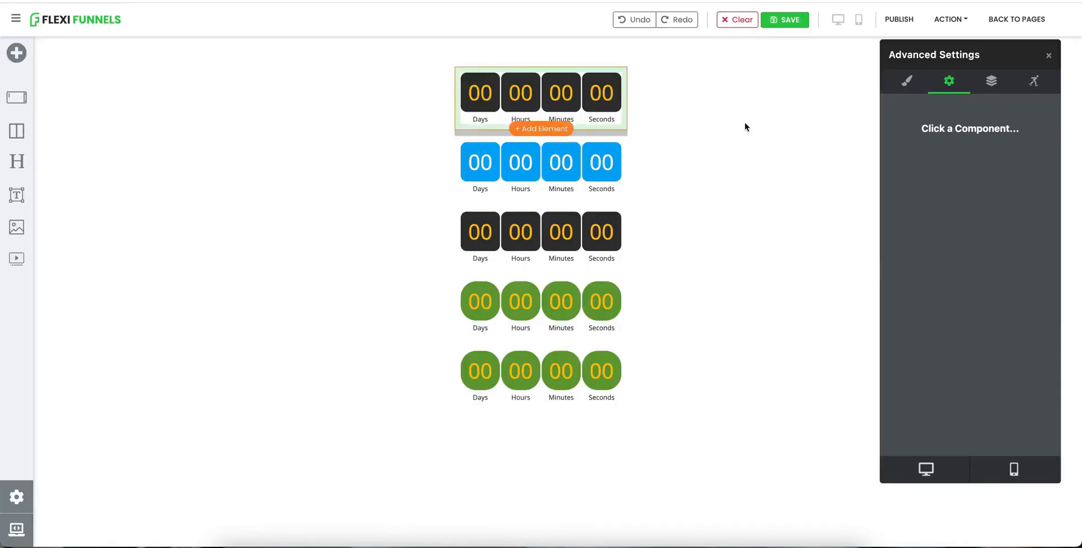
Step: Select the fifth timer and change its end minute
click(610, 351)
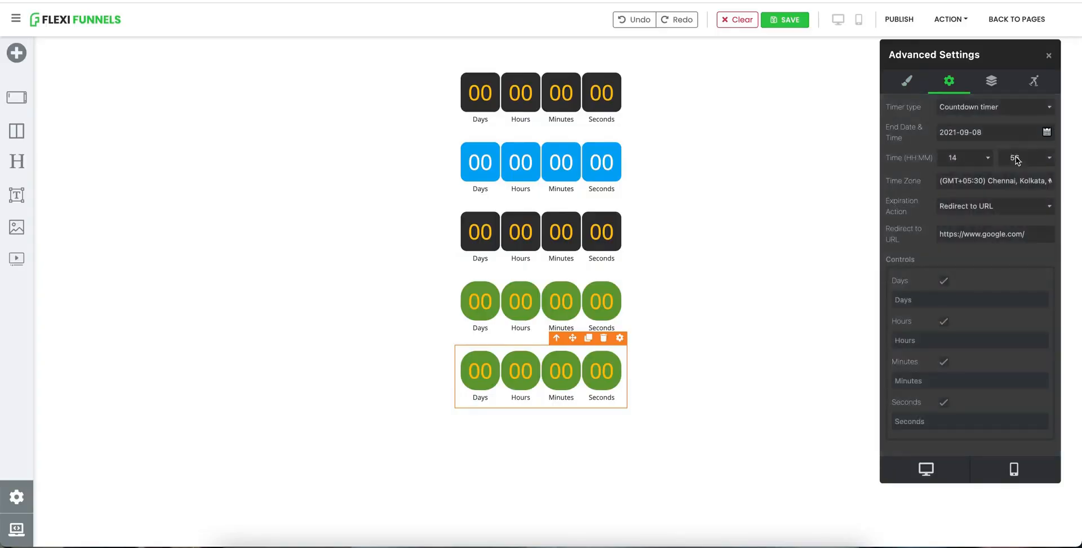
click(1016, 158)
click(1024, 170)
Step: Publish the page and open its published URL to test the redirect timer
click(899, 19)
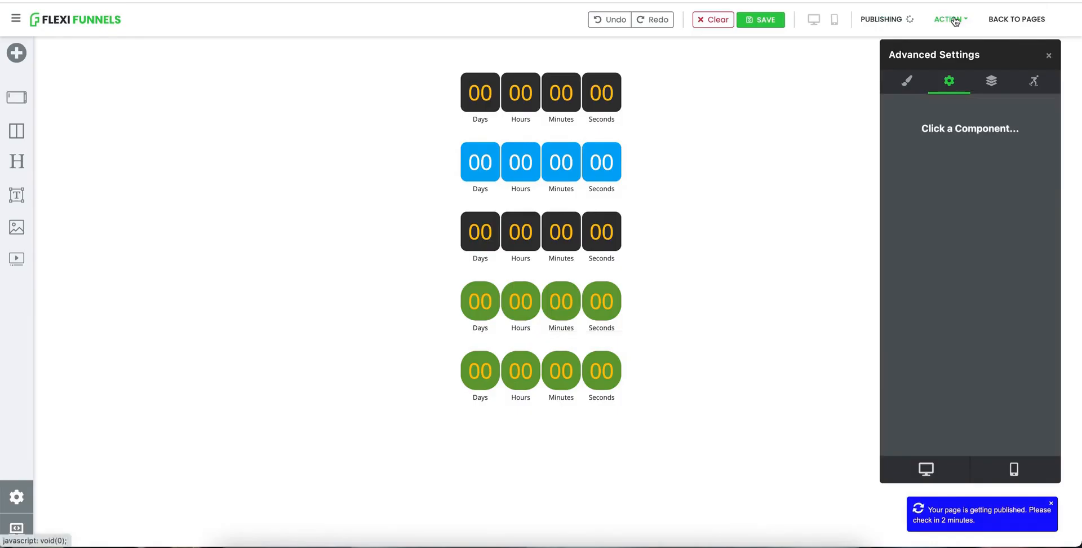
click(952, 19)
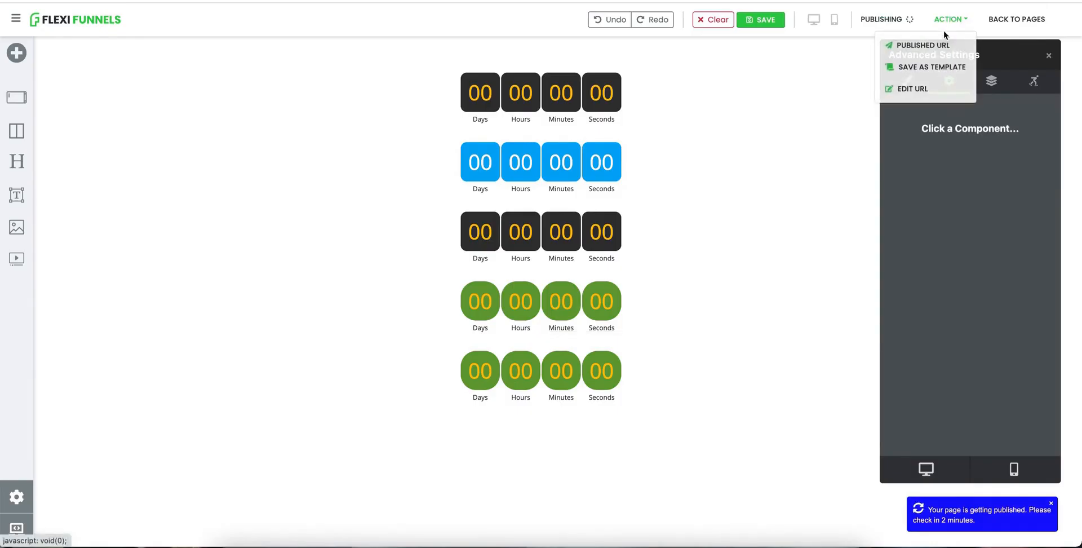
click(933, 45)
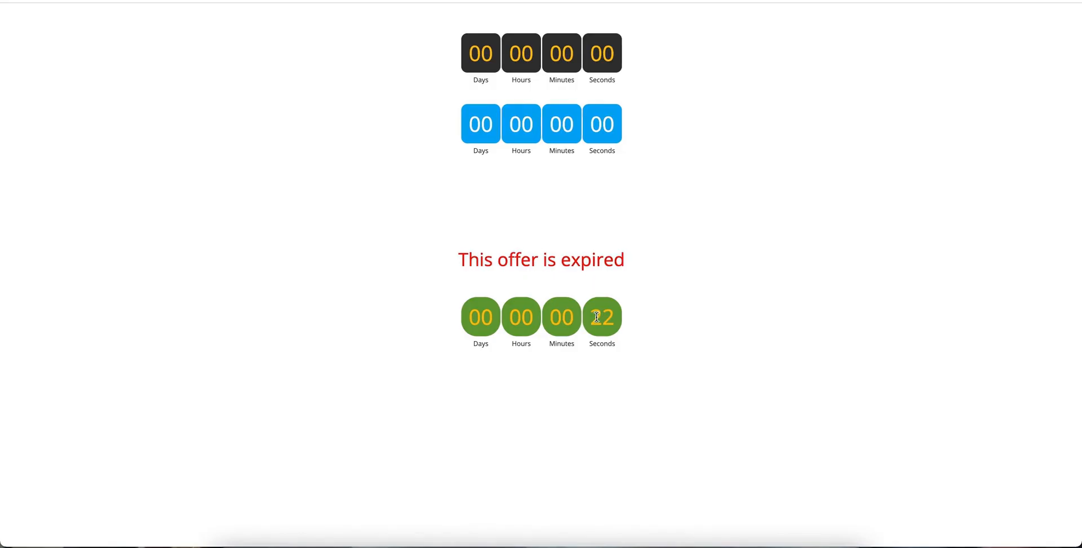
drag(598, 317, 617, 319)
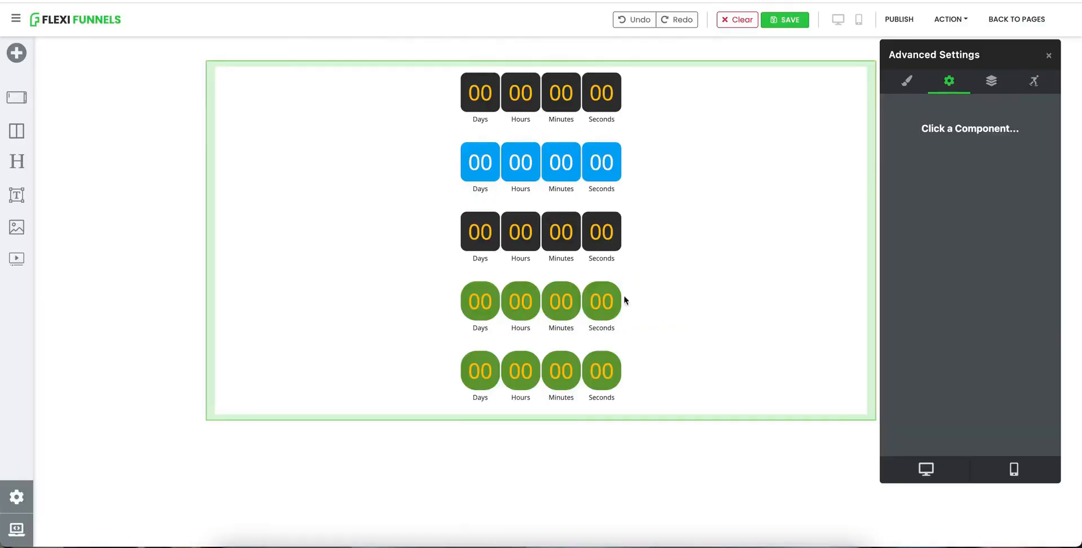
Step: Delete the fifth, green rounded timer from the page
mouse_move(575, 404)
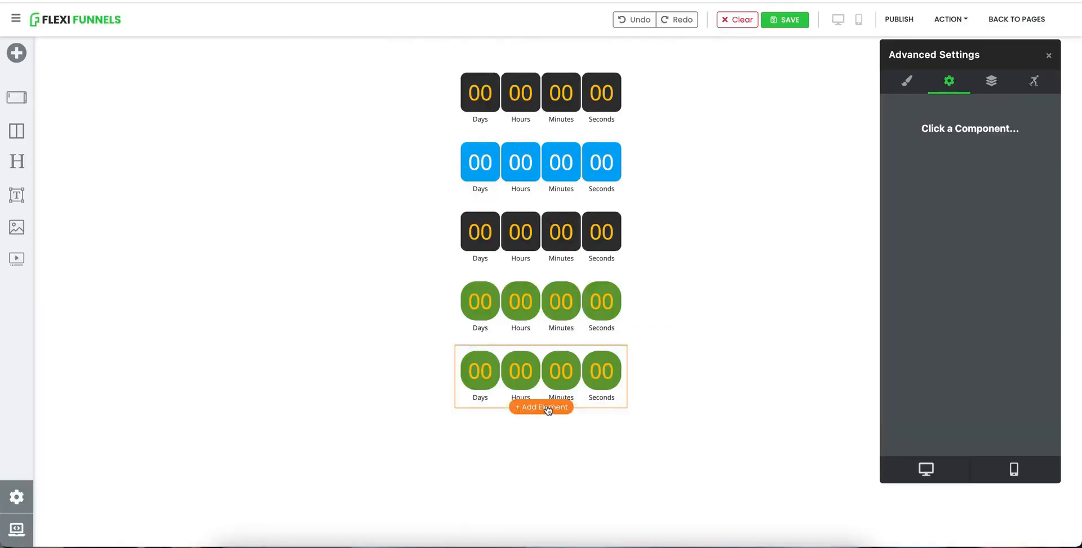
click(622, 358)
click(618, 336)
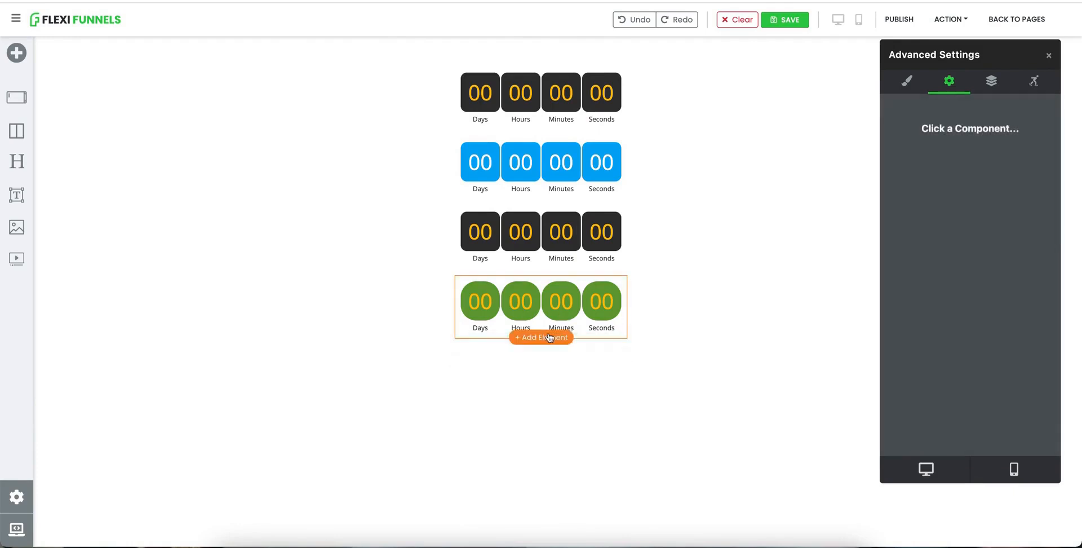
Step: Add a Countdown Timer element below the fourth timer and set it as an Evergreen timer lasting 30 seconds
click(549, 337)
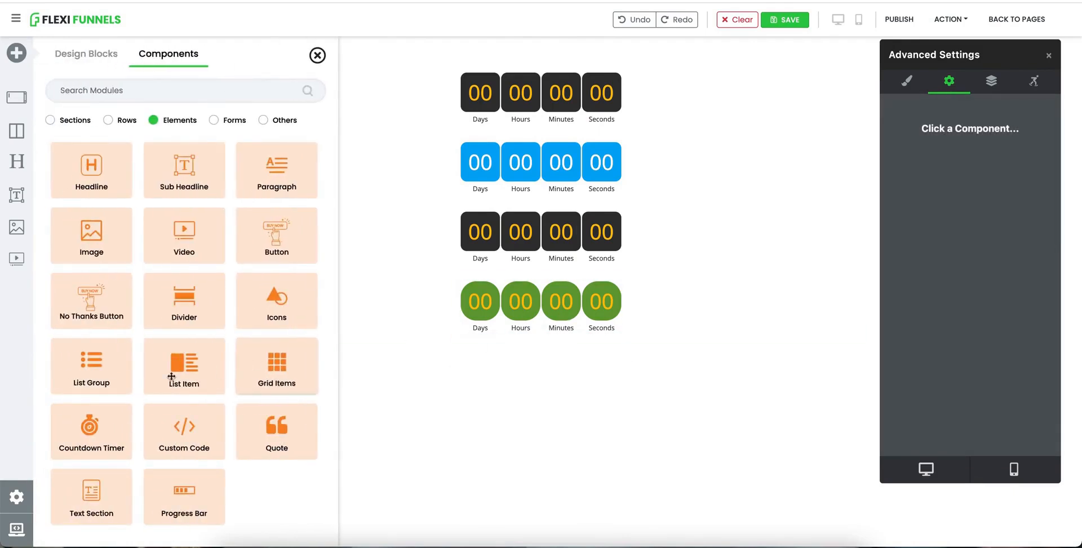
click(89, 433)
click(624, 359)
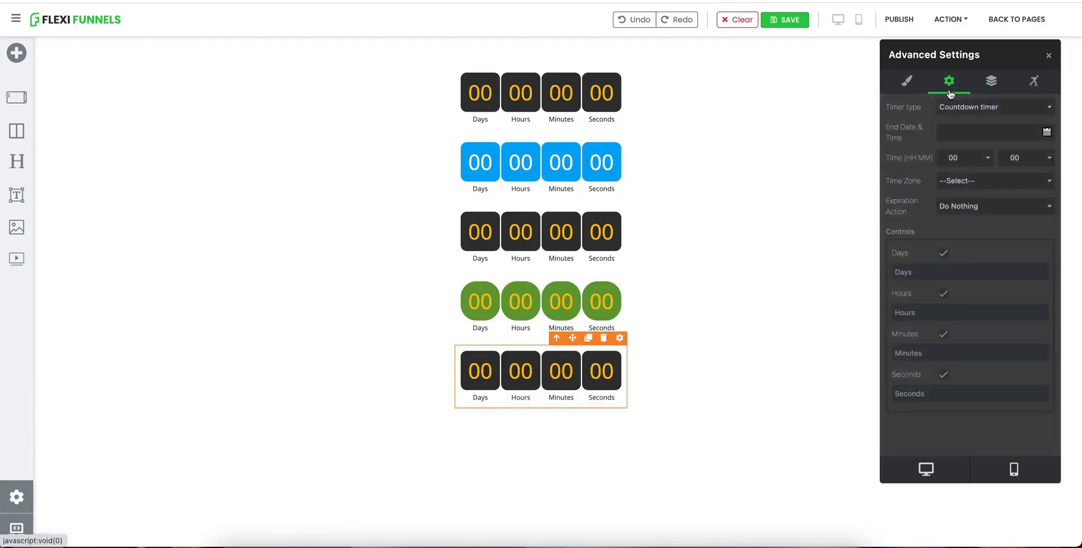
click(968, 107)
click(977, 120)
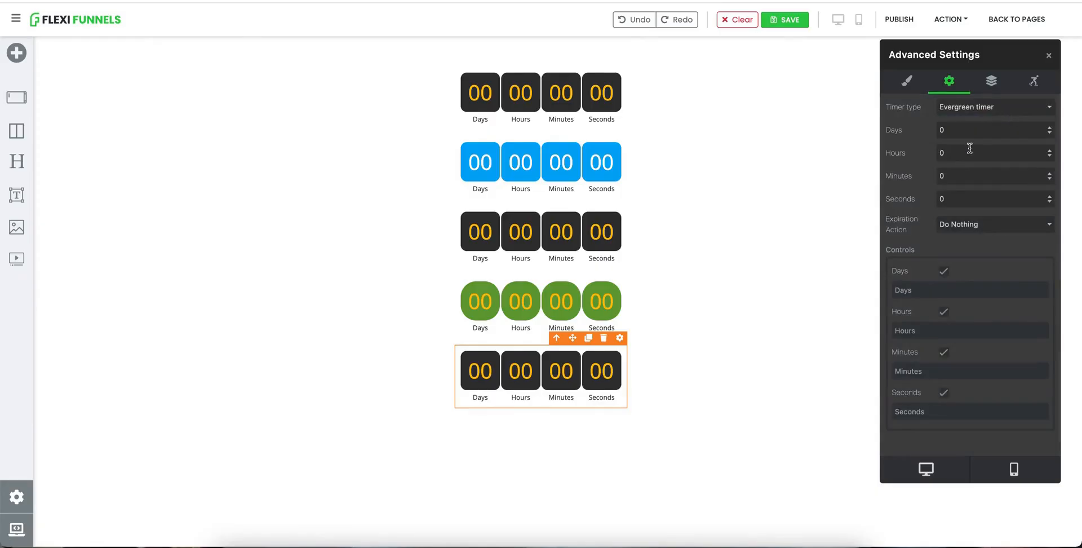
click(954, 193)
key(BackSpace)
click(959, 226)
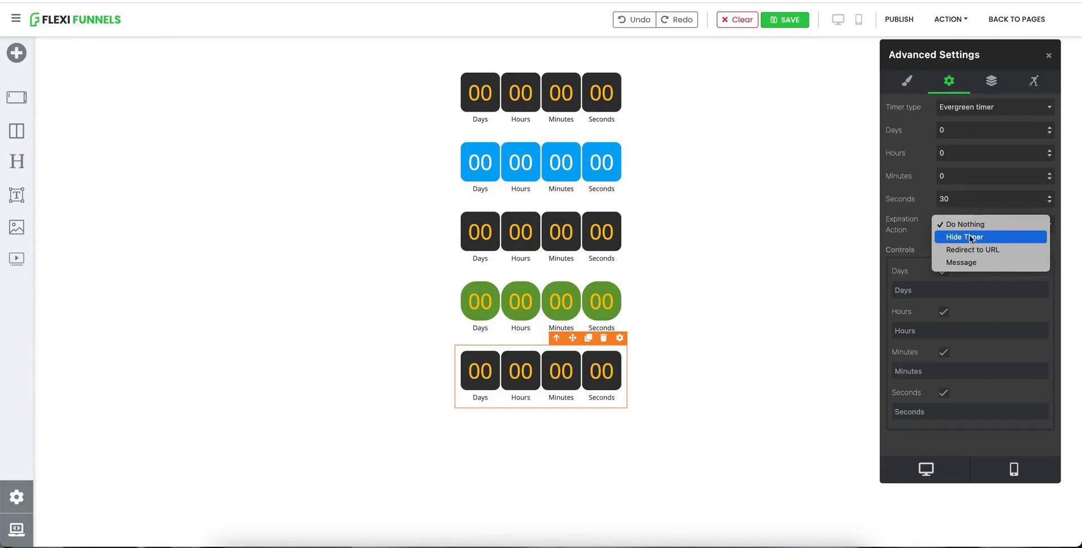
click(923, 233)
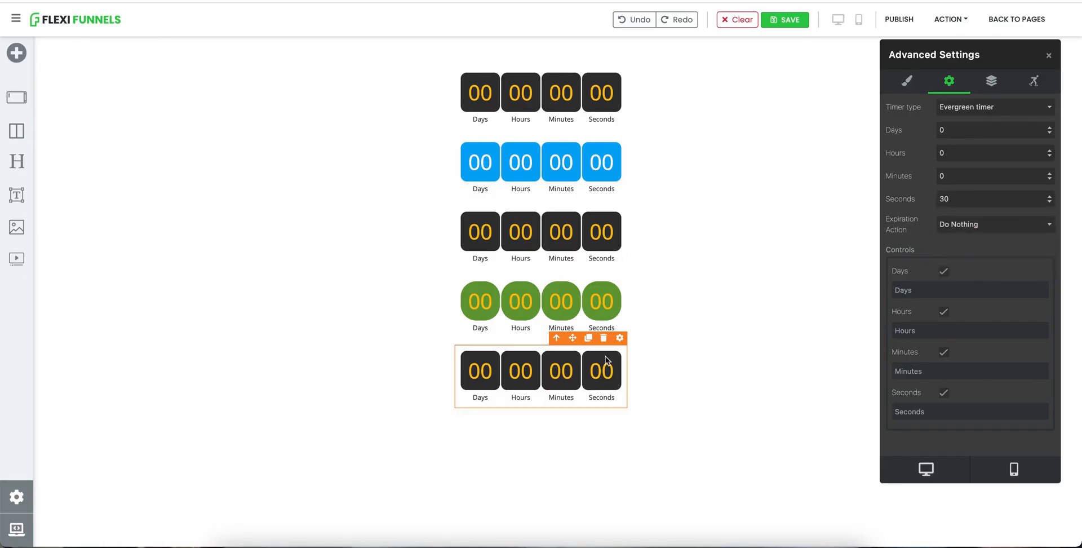
Step: Publish the page and open its published URL to test the evergreen timer
click(900, 20)
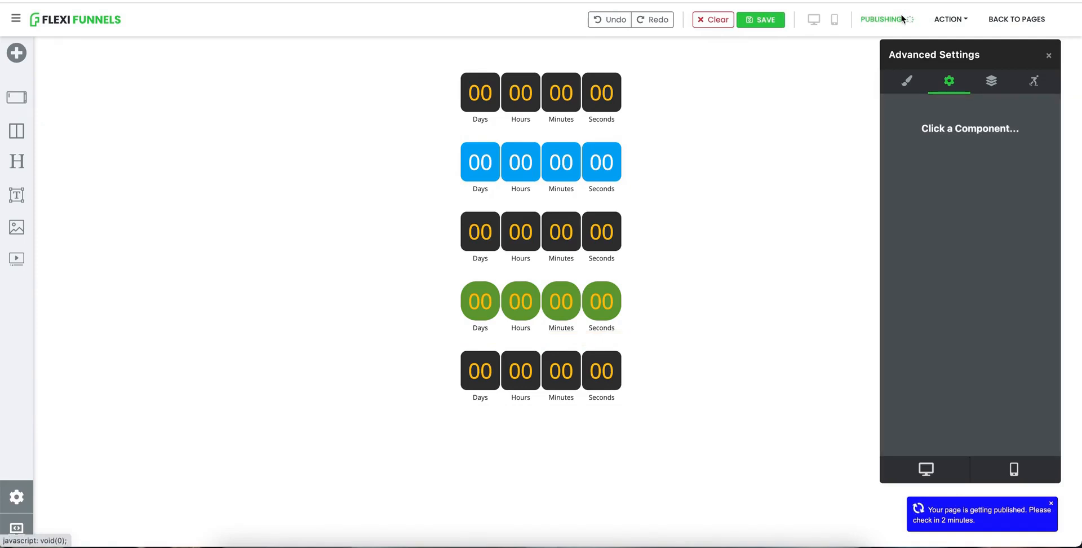
click(960, 23)
click(938, 42)
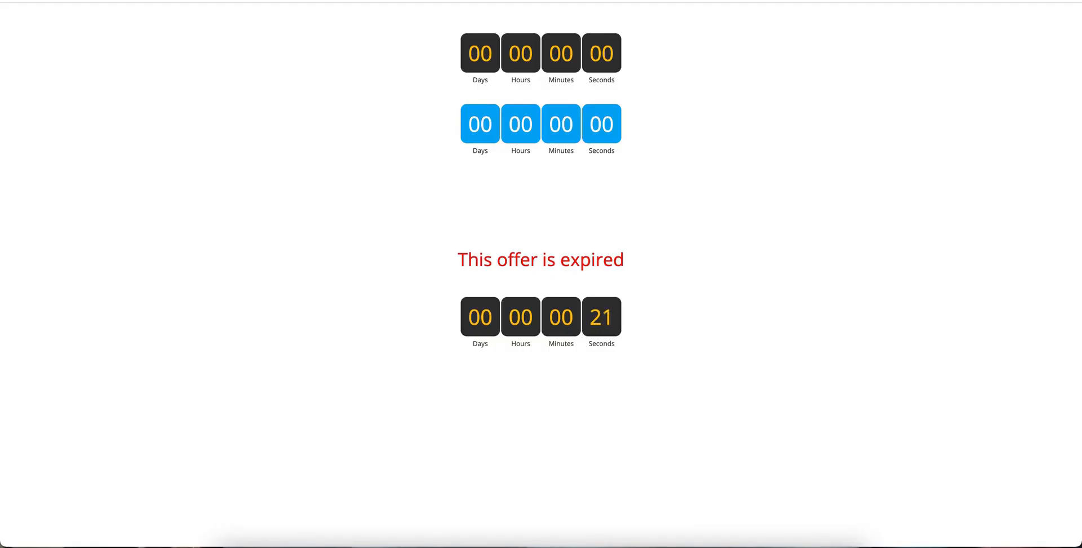
Step: Open the published page URL in a new browser tab, reload it, and open it again in an incognito window
key(super+t)
key(super+v)
key(Return)
key(super+r)
key(super+shift+n)
text(https://official.flexifunnels.com/ucrscc7x)
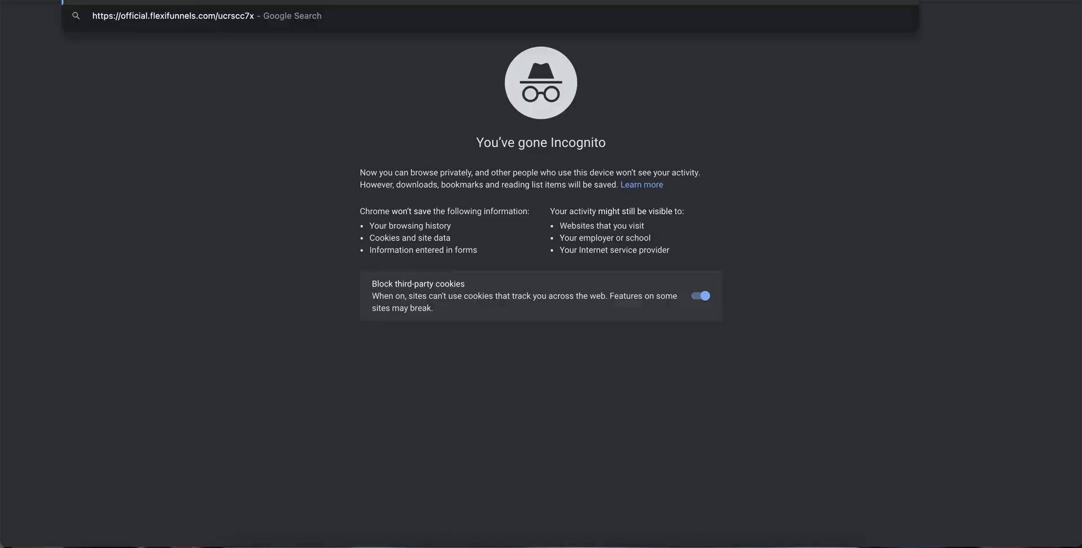
key(Return)
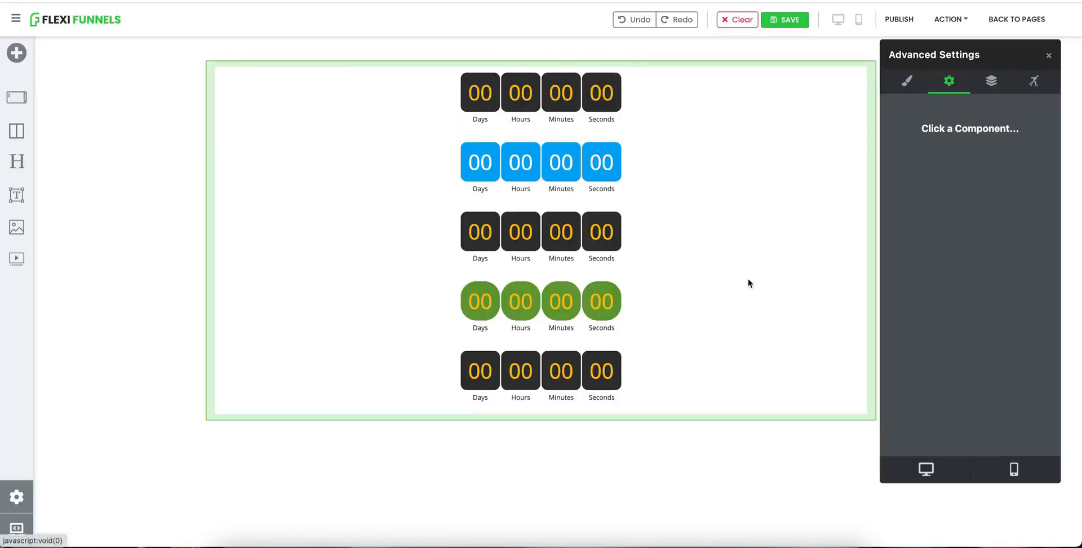
Step: Clone the evergreen timer and switch the copy's timer type to Daily Countdown
click(614, 386)
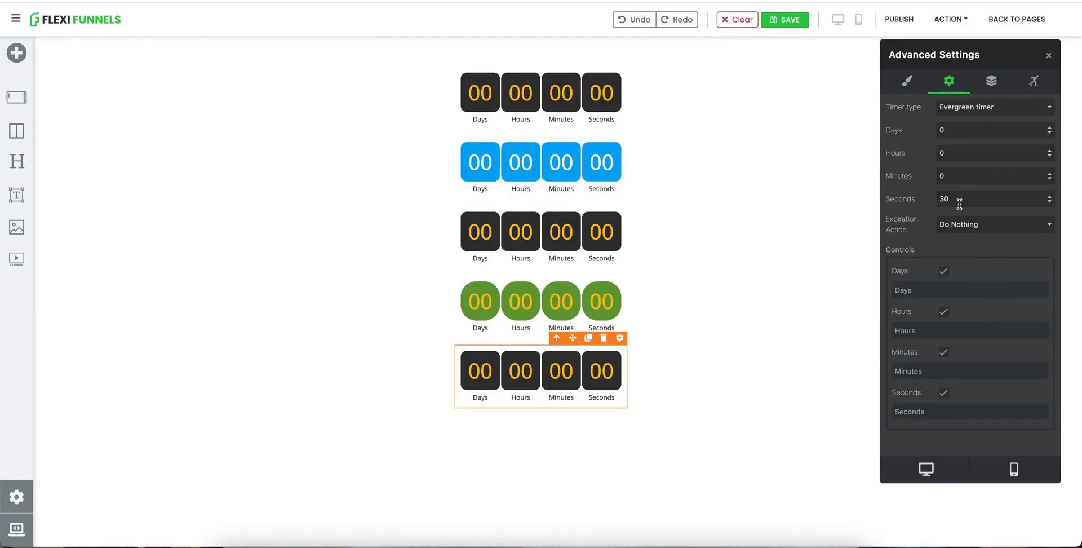
click(588, 337)
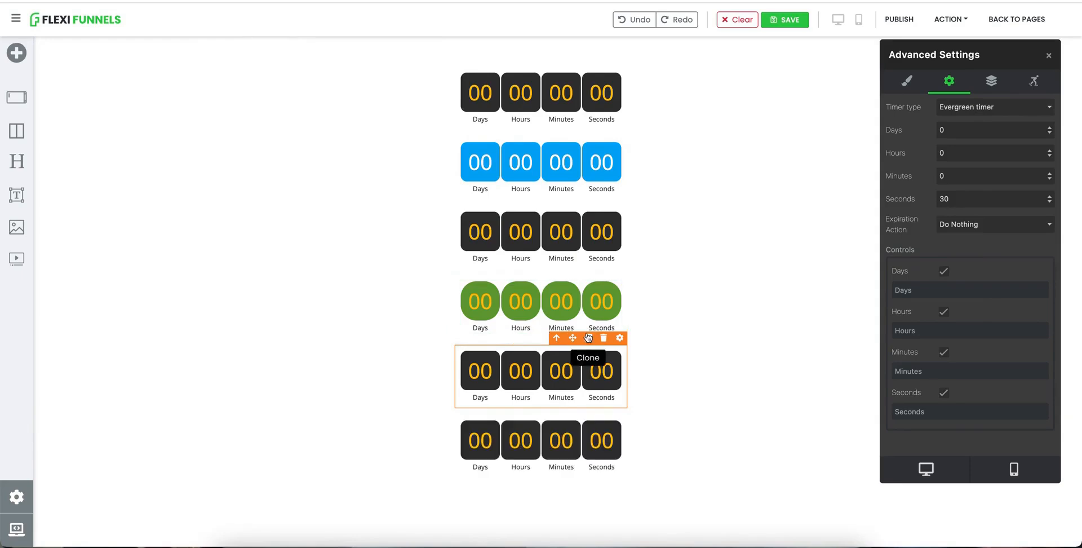
click(580, 439)
click(965, 107)
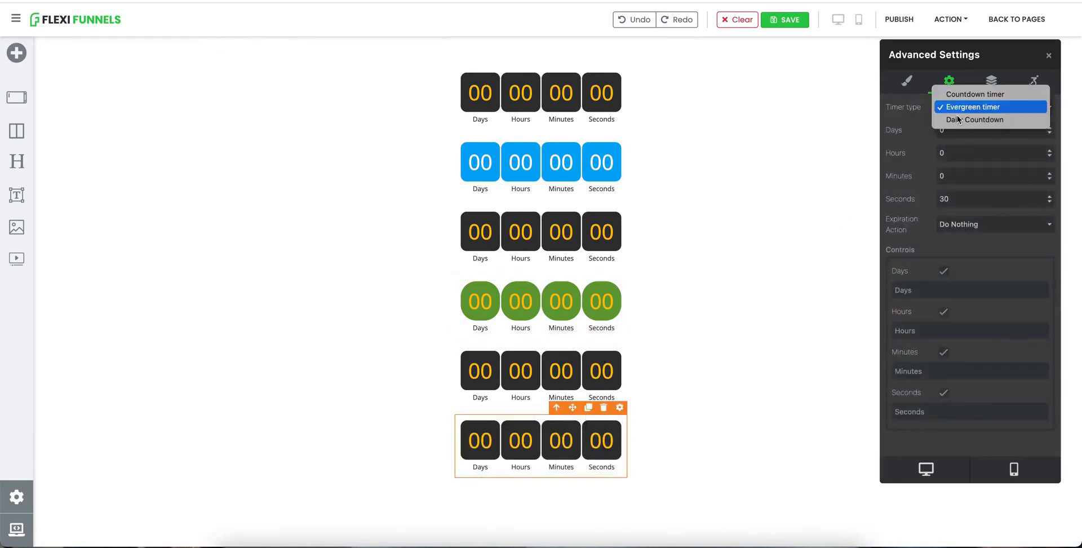
click(965, 120)
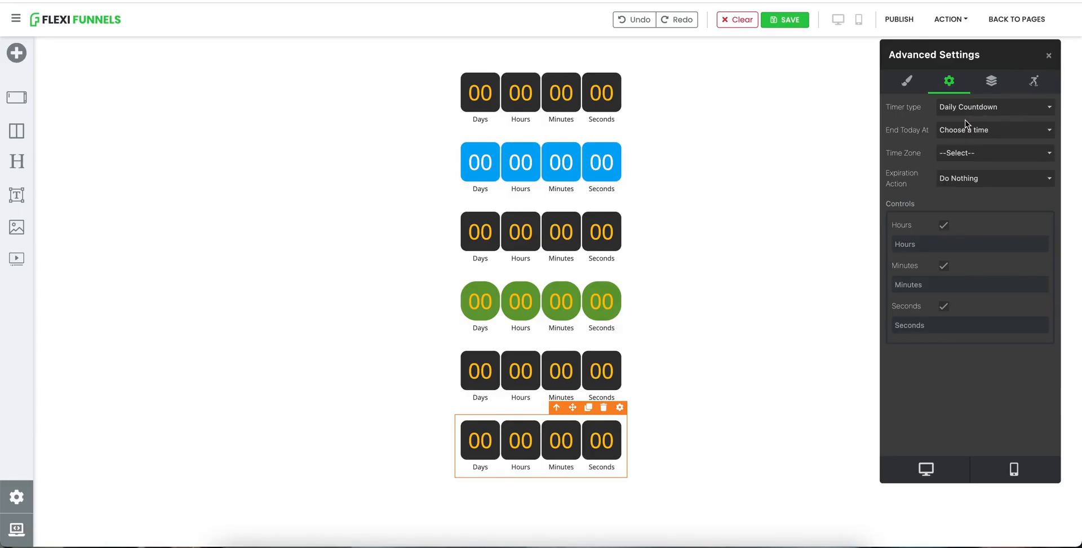
Step: Set the daily countdown to end today at 12AM in the (GMT+05:30) Chennai, Kolkata, Mumbai, New Delhi time zone
click(972, 129)
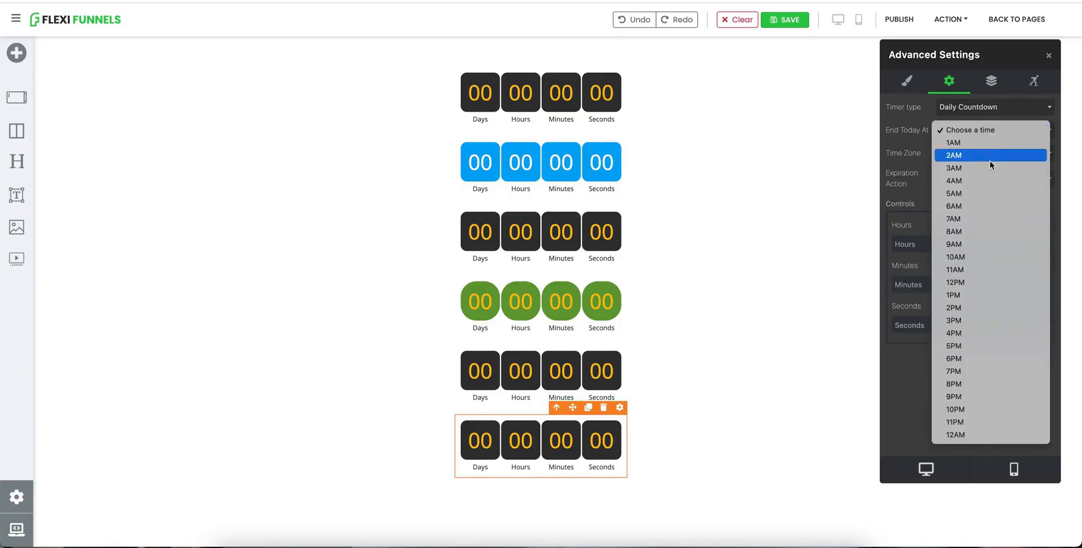
click(975, 432)
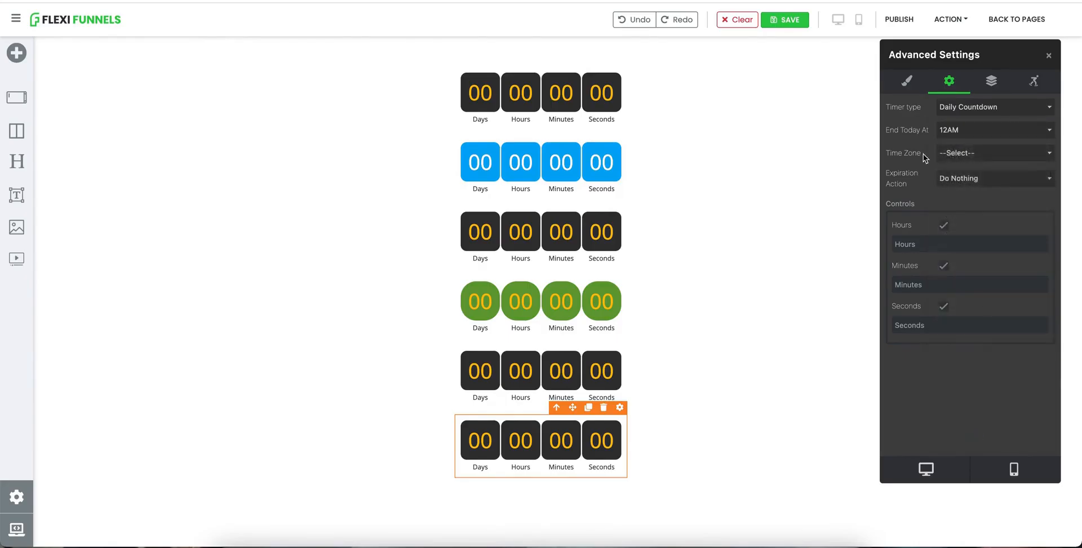
click(969, 158)
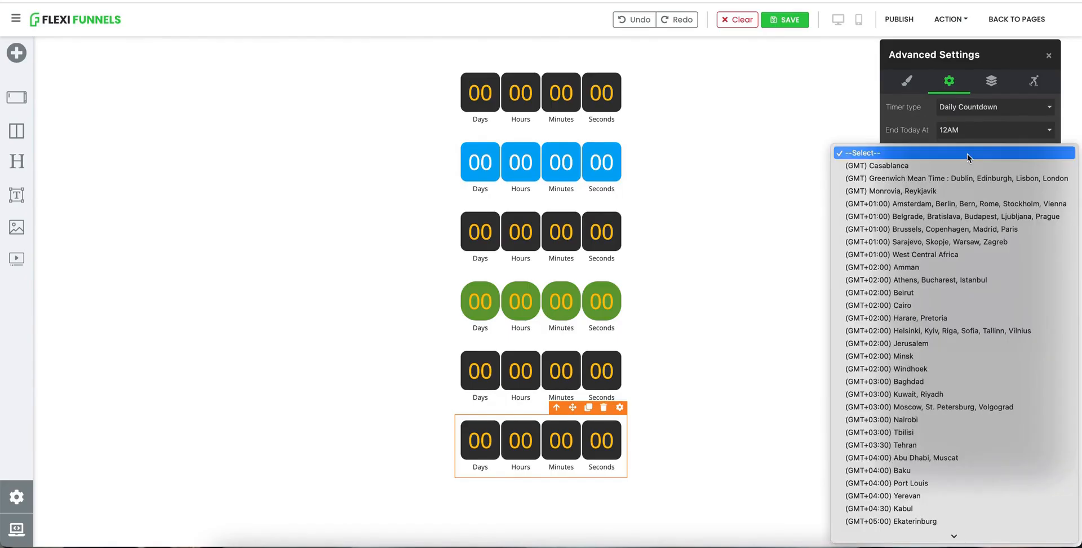
scroll(930, 270, down, 5)
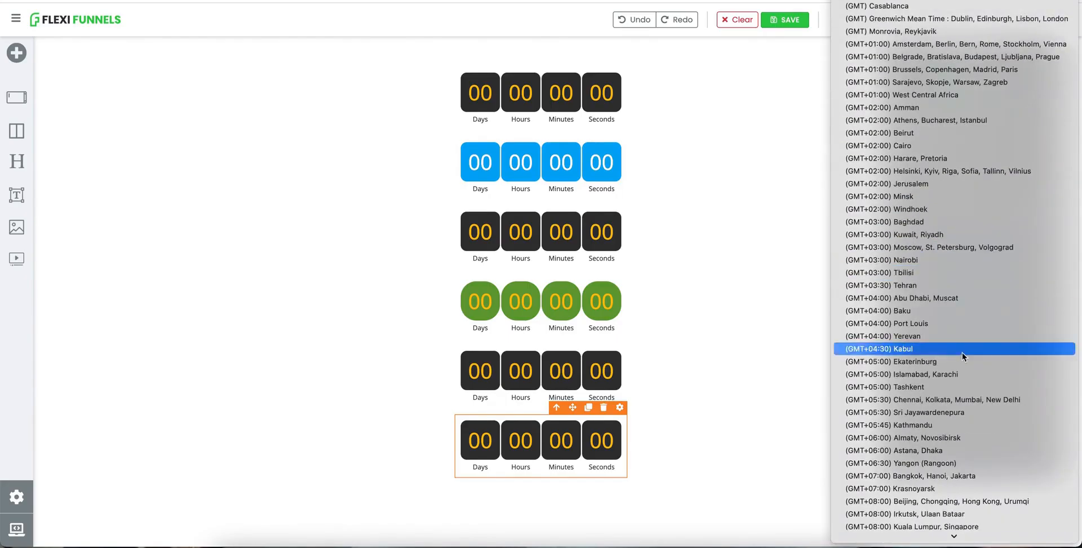
click(953, 399)
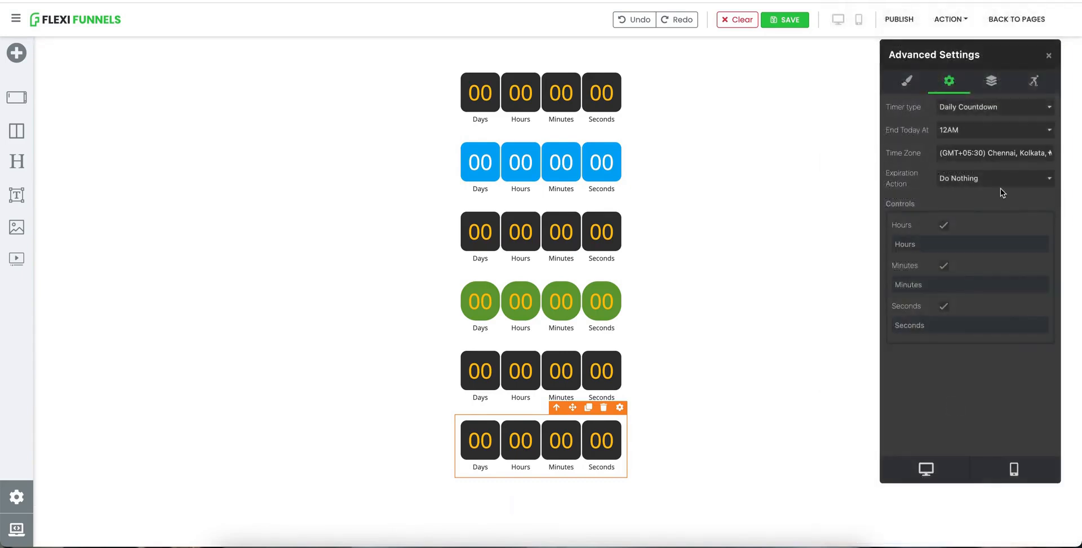
Step: Publish the page and open the published URL to check the daily countdown timer
click(900, 16)
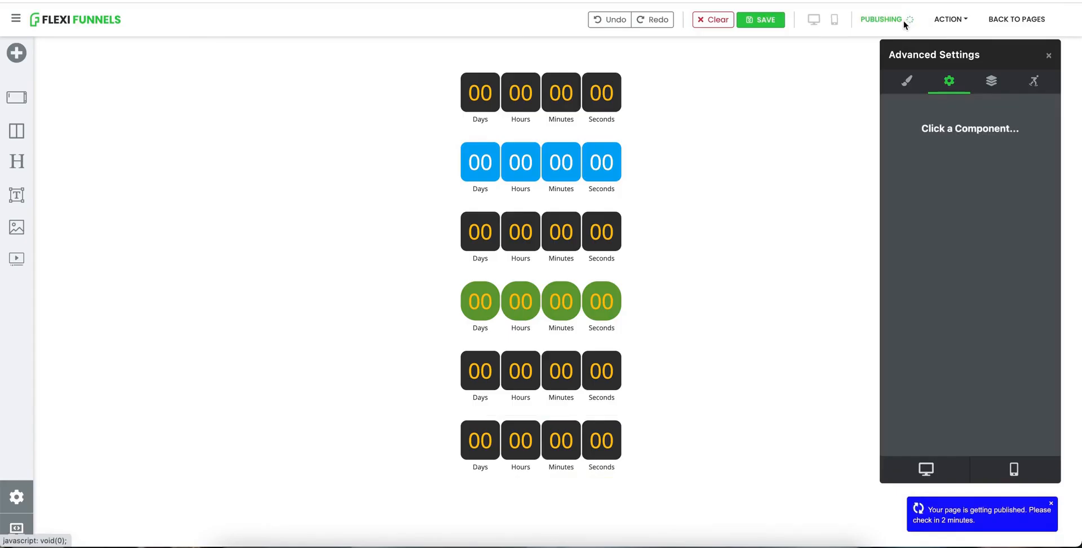
click(950, 20)
click(915, 37)
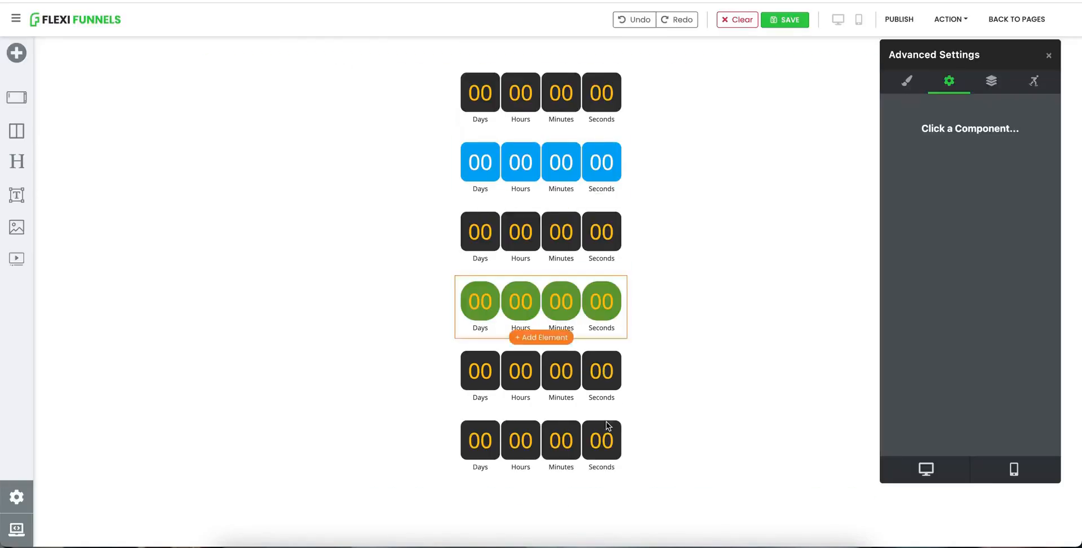
Step: Change the daily countdown's end time to 5PM and publish the page again
click(606, 423)
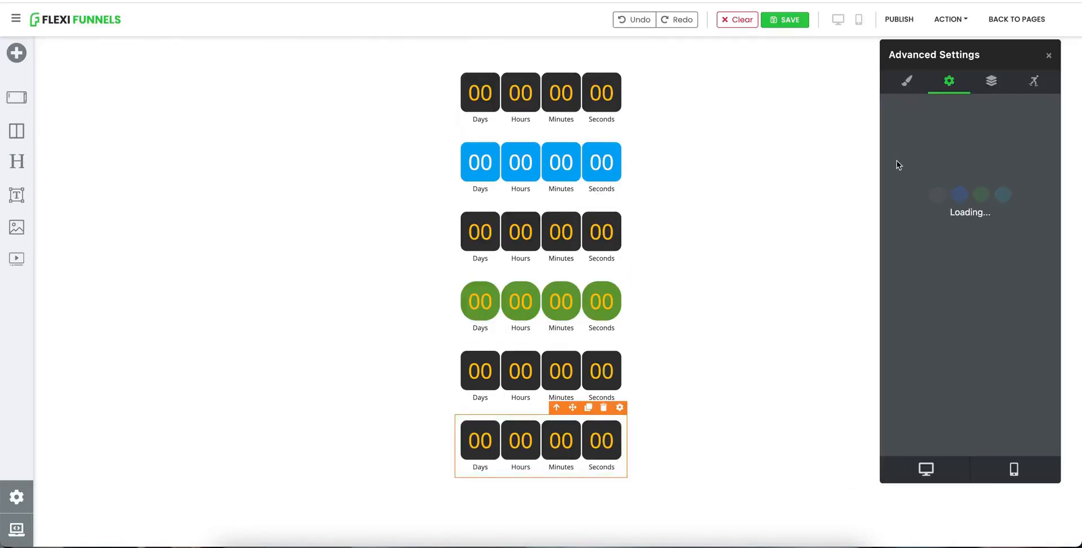
click(952, 131)
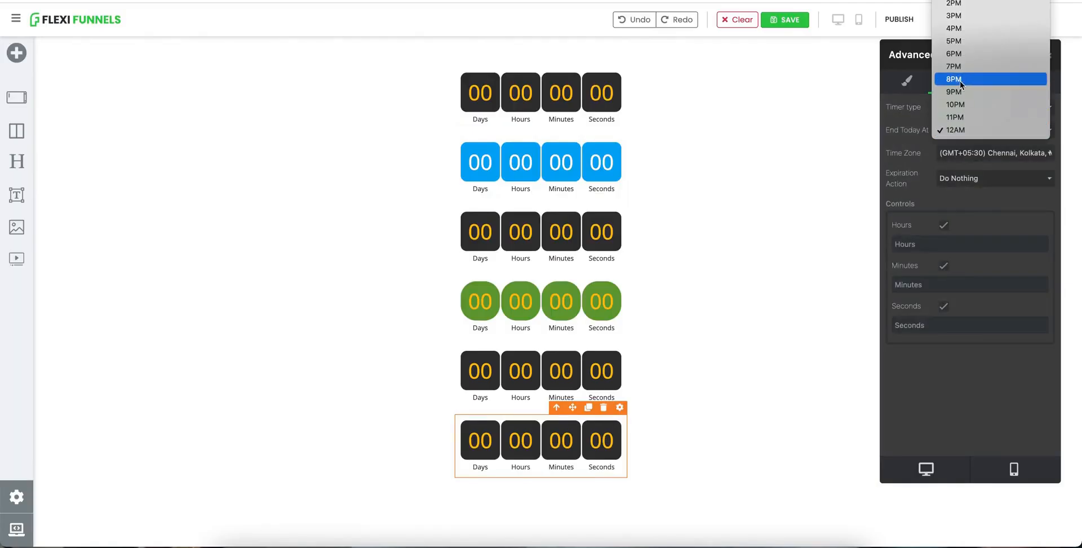
click(905, 19)
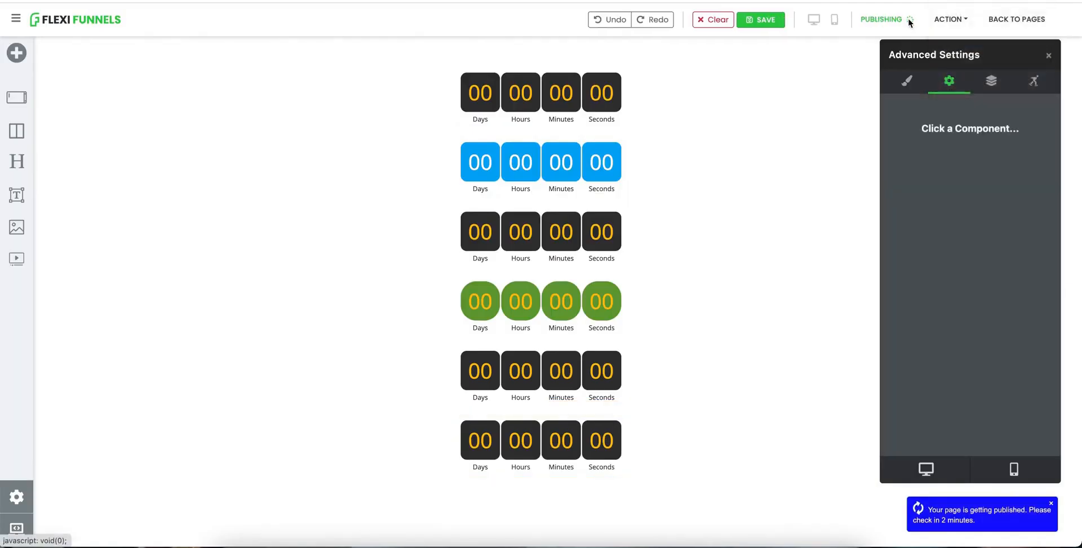
Step: Open the published URL and reselect the daily countdown timer to review its settings
click(947, 23)
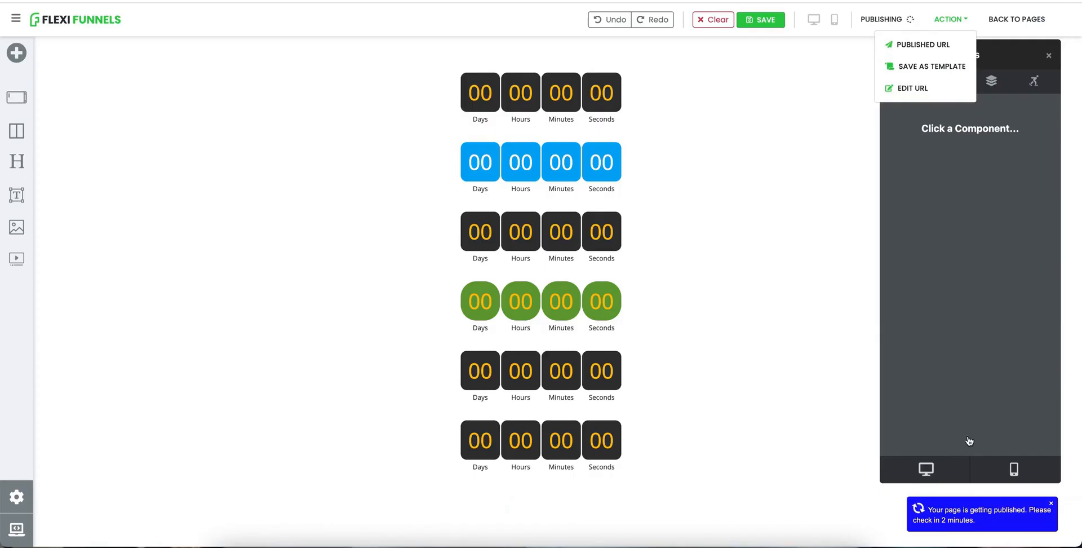
click(927, 50)
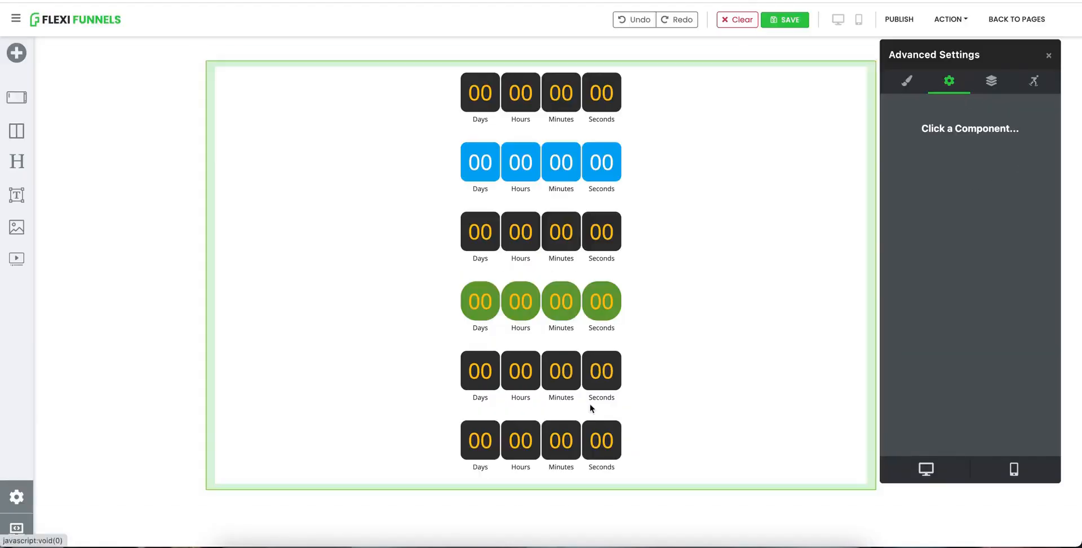
click(581, 451)
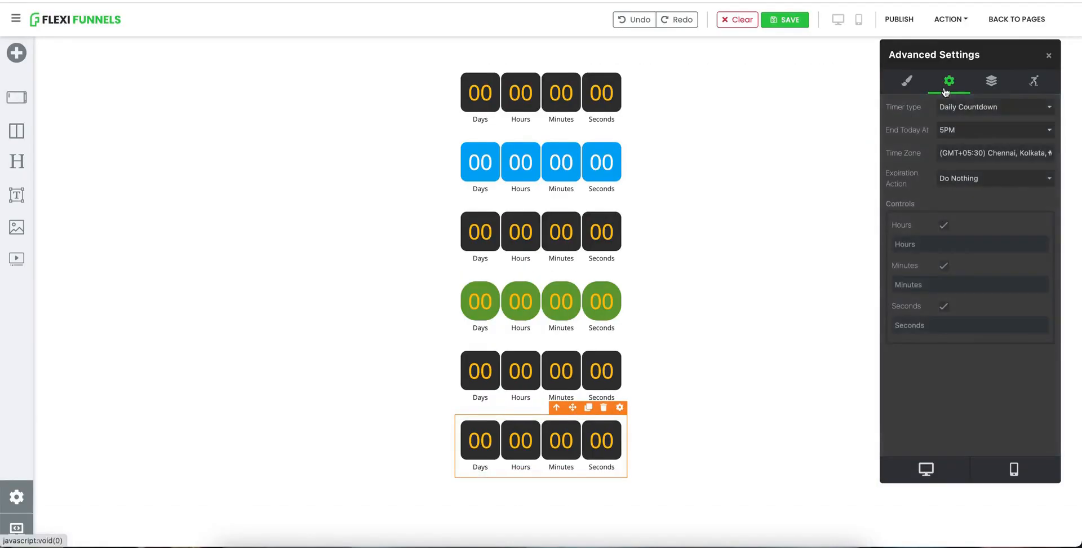